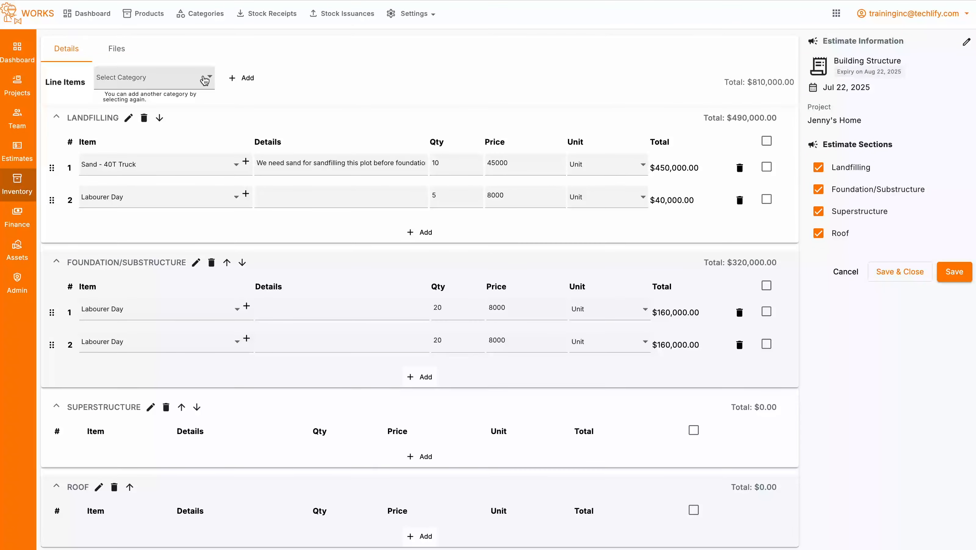
Save and close the open estimate, and create a new one titled "Plumbing for Jenny's Home" dated Jul 22, 2025
{"action": "left_click", "coordinate": [908, 274]}
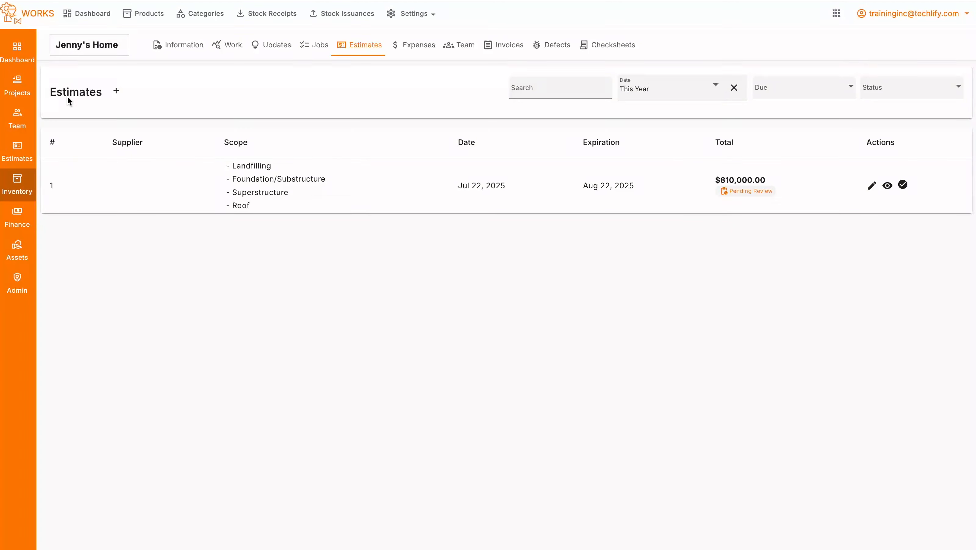
{"action": "left_click", "coordinate": [116, 91]}
{"action": "left_click", "coordinate": [461, 184]}
{"action": "type", "text": "Plumbing for Jenny's Home"}
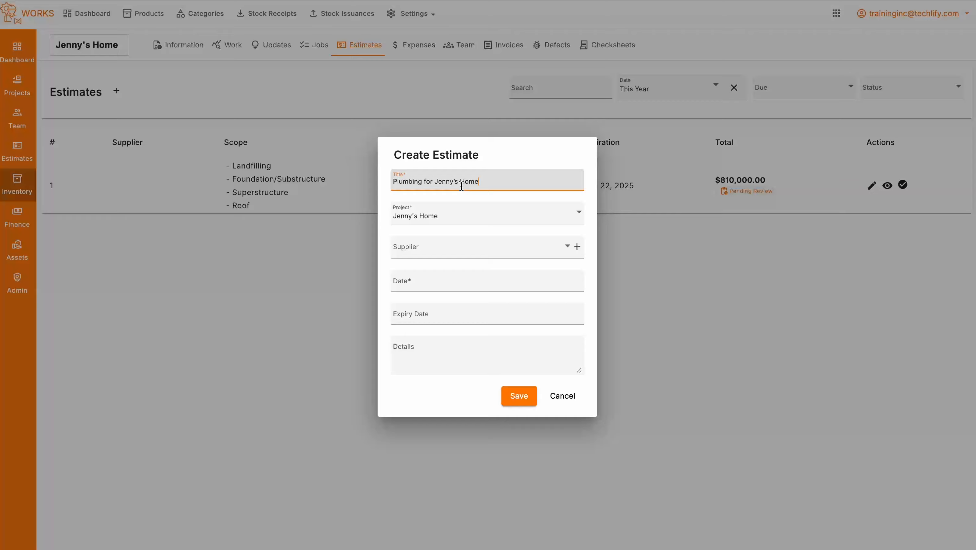
{"action": "left_click", "coordinate": [462, 287]}
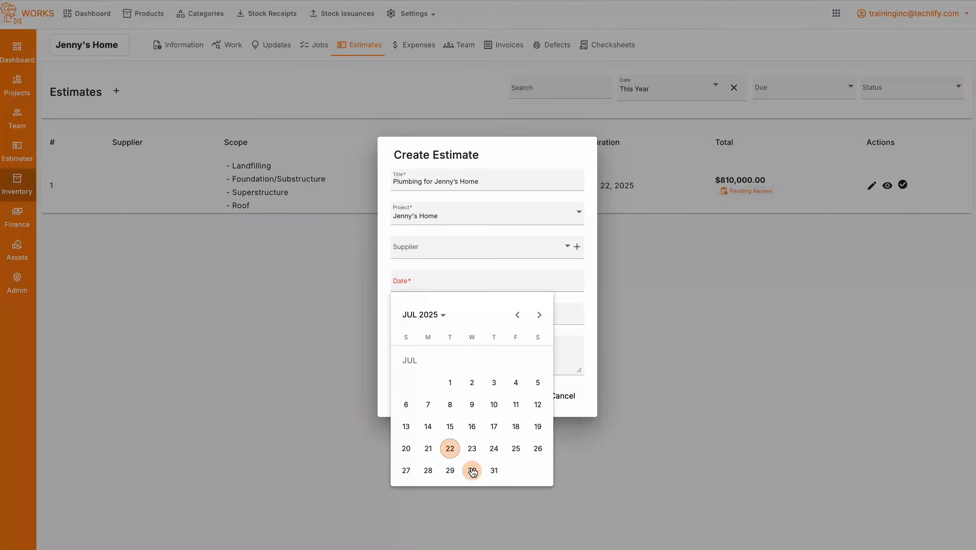
{"action": "left_click", "coordinate": [453, 448]}
{"action": "left_click", "coordinate": [522, 405]}
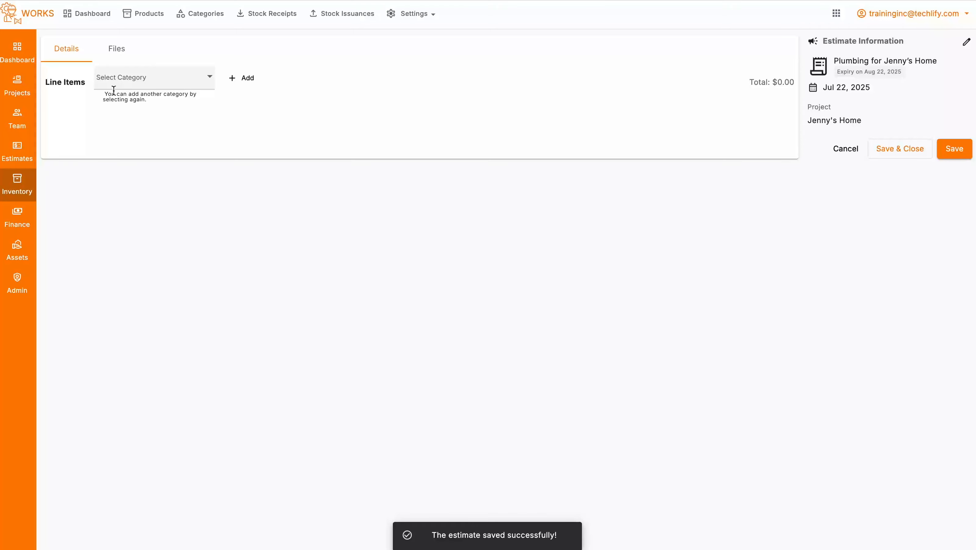
{"action": "left_click", "coordinate": [157, 88]}
{"action": "scroll", "coordinate": [137, 181], "scroll_direction": "down", "scroll_amount": 5}
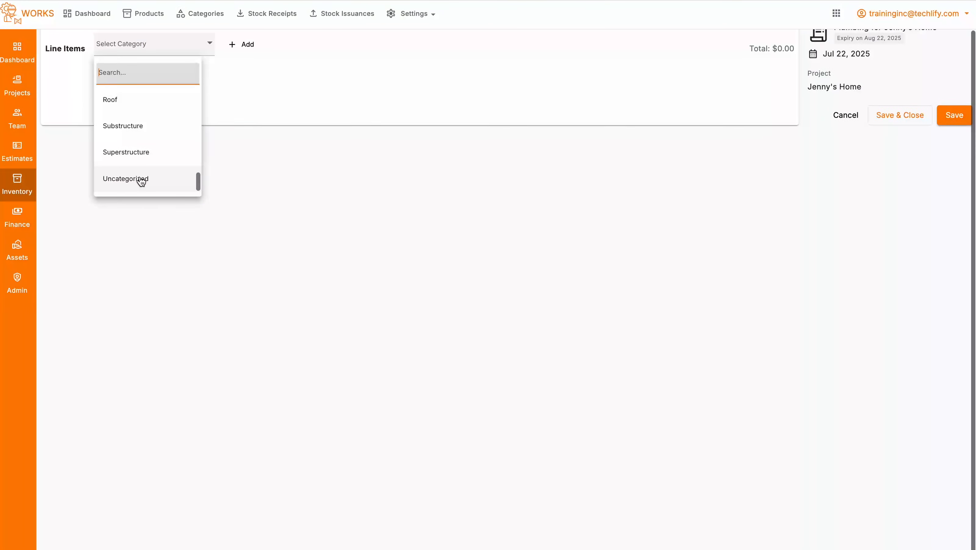
{"action": "scroll", "coordinate": [142, 182], "scroll_direction": "up", "scroll_amount": 6}
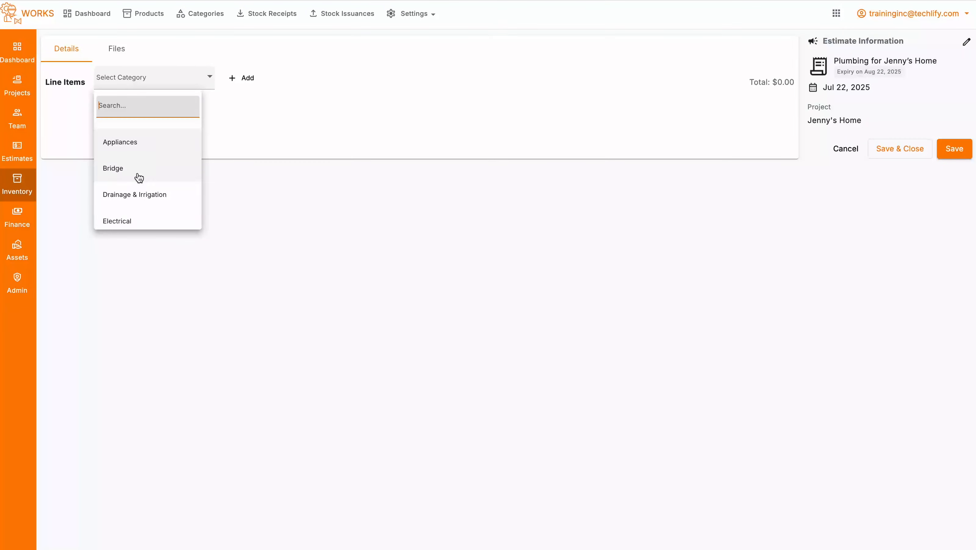
{"action": "scroll", "coordinate": [139, 178], "scroll_direction": "down", "scroll_amount": 4}
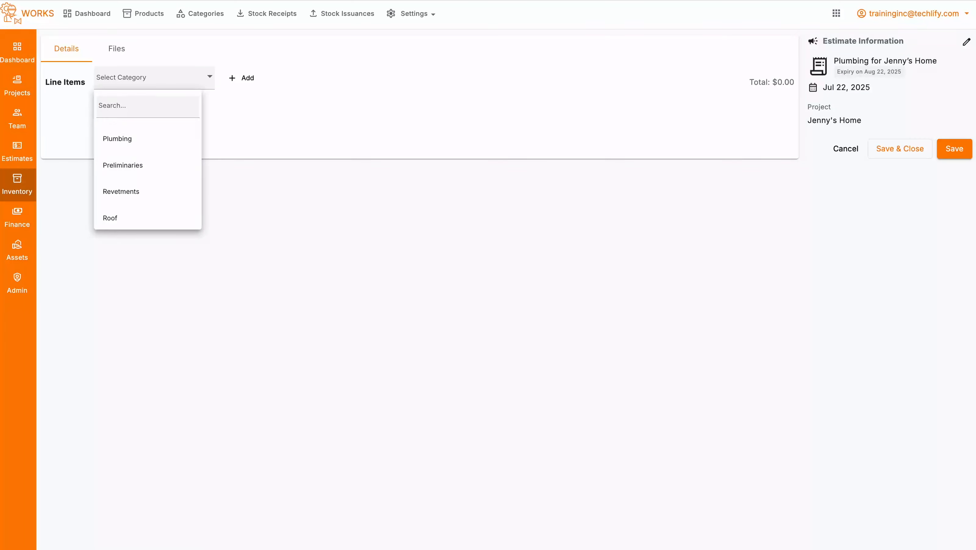
{"action": "left_click", "coordinate": [248, 78]}
Add a cost category titled "Plumbing: Drilling & Piping" to the estimate, copying the title's "Plumbing:" prefix
{"action": "left_click", "coordinate": [249, 79]}
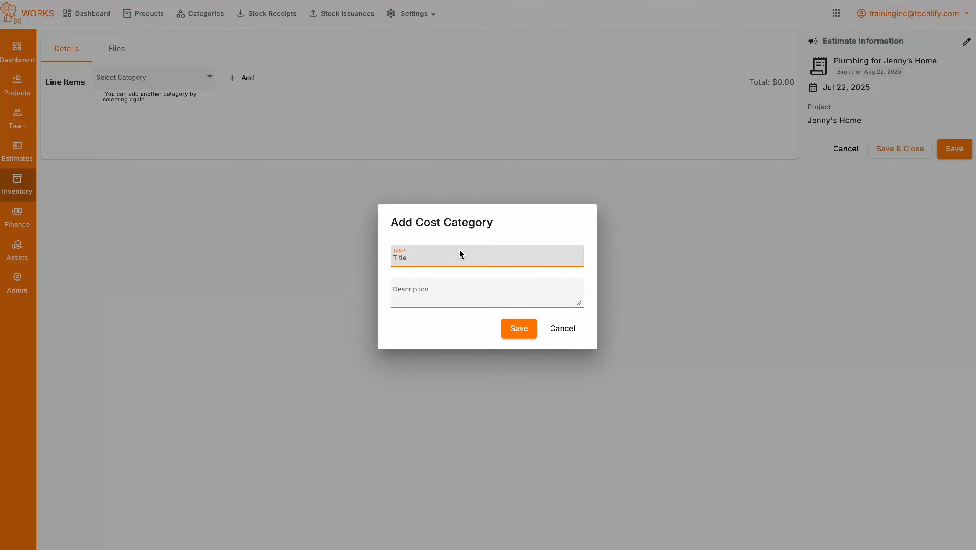
{"action": "type", "text": "Drilling & Piping"}
{"action": "key", "text": "ctrl+a"}
{"action": "key", "text": "Home"}
{"action": "type", "text": "Plumbing:"}
{"action": "left_click_drag", "start_coordinate": [426, 258], "coordinate": [305, 261]}
{"action": "key", "text": "ctrl+c"}
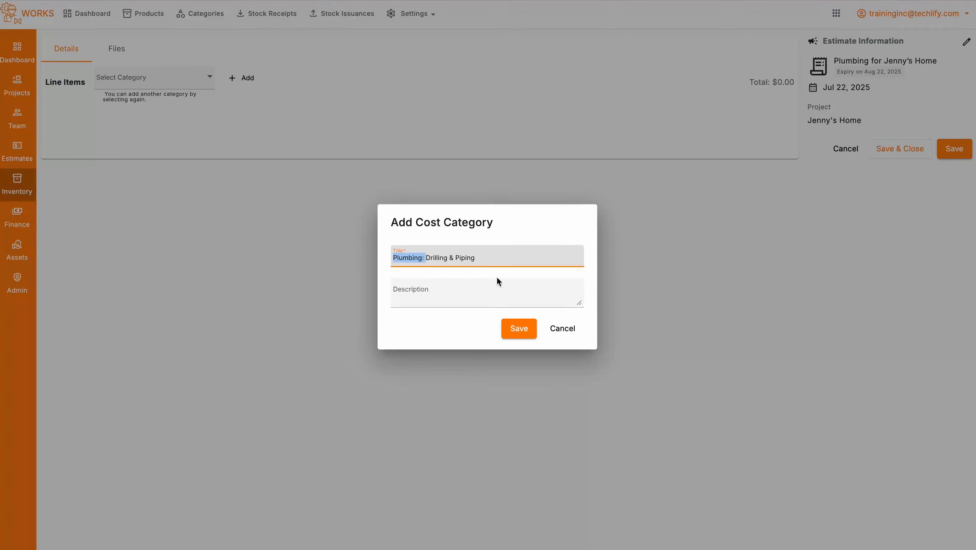
{"action": "left_click", "coordinate": [514, 328]}
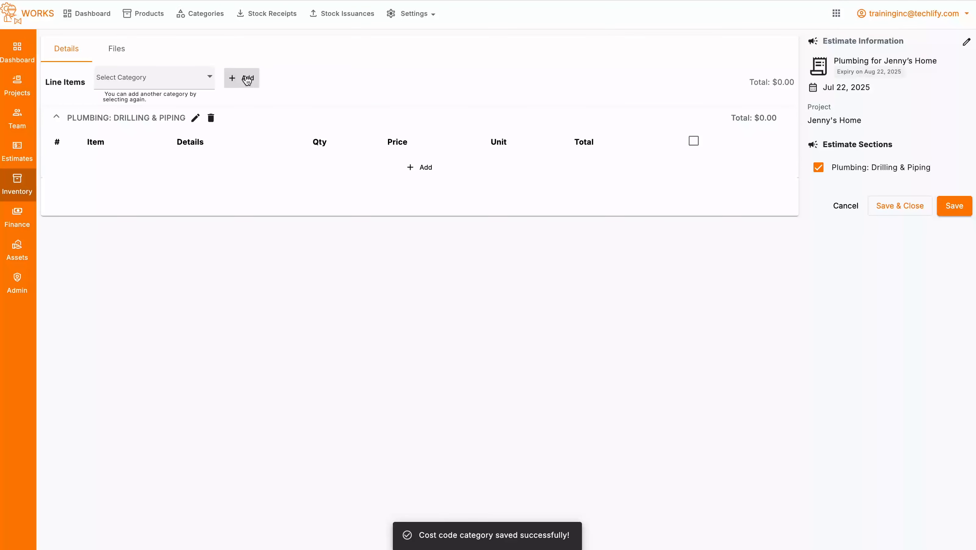
Add a second cost category titled "Plumbing: Fittings & Pump Installation" to the estimate
{"action": "left_click", "coordinate": [247, 78]}
{"action": "left_click", "coordinate": [445, 256]}
{"action": "key", "text": "ctrl+v"}
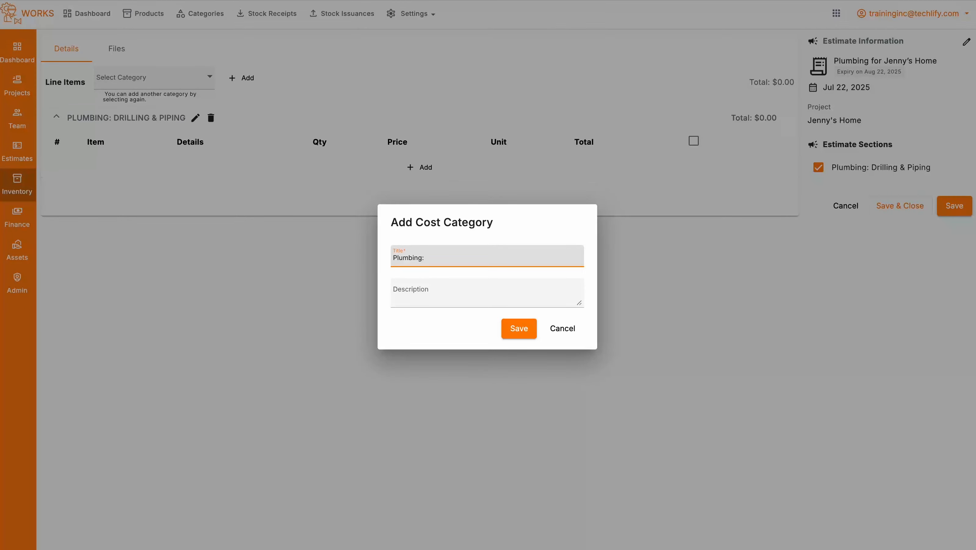
{"action": "key", "text": "super+Tab"}
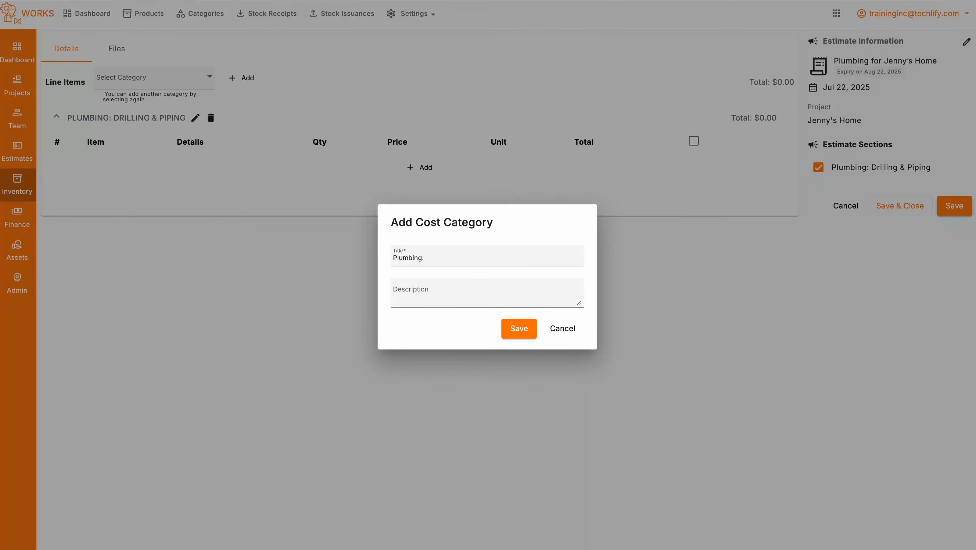
{"action": "left_click", "coordinate": [475, 265]}
{"action": "type", "text": "Fittings & Pump Installation"}
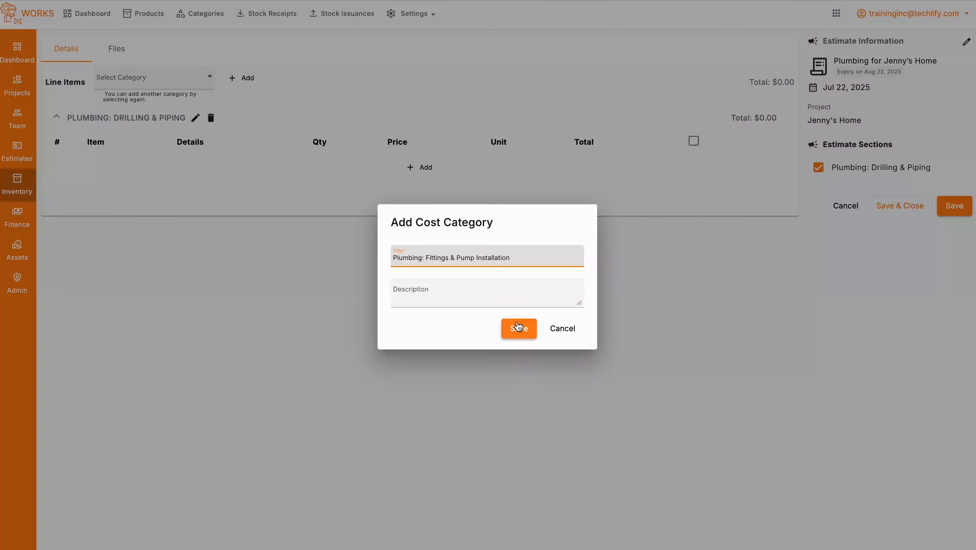
{"action": "left_click", "coordinate": [519, 328]}
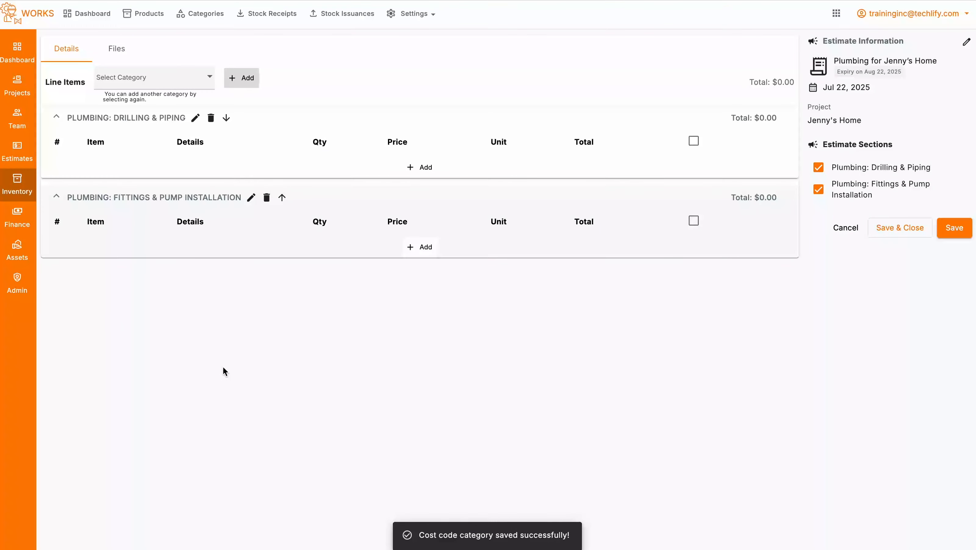
Add a third cost category titled "Plumbing: Finishing & Decor" to the estimate
{"action": "left_click", "coordinate": [236, 77]}
{"action": "type", "text": "Plumbing Finishing & Decor"}
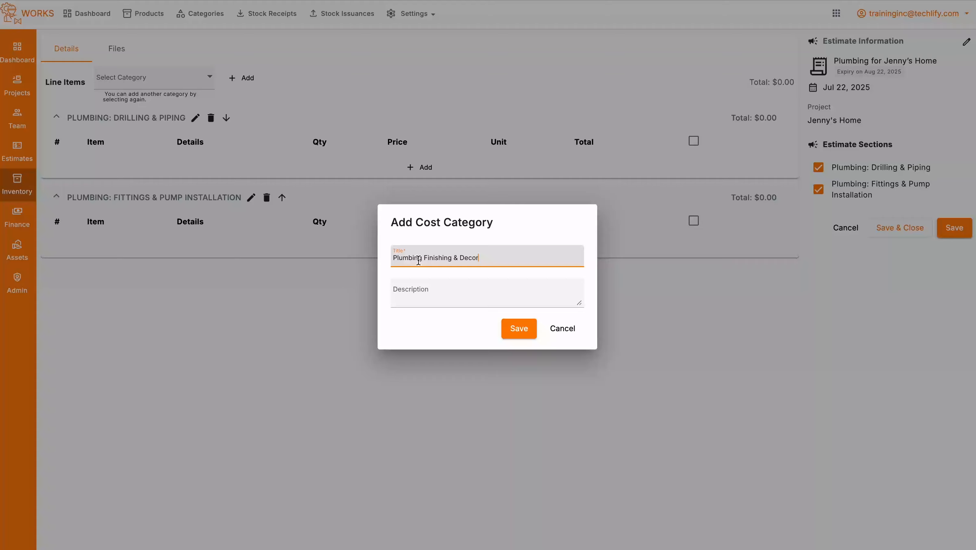
{"action": "type", "text": ":"}
{"action": "left_click", "coordinate": [519, 328]}
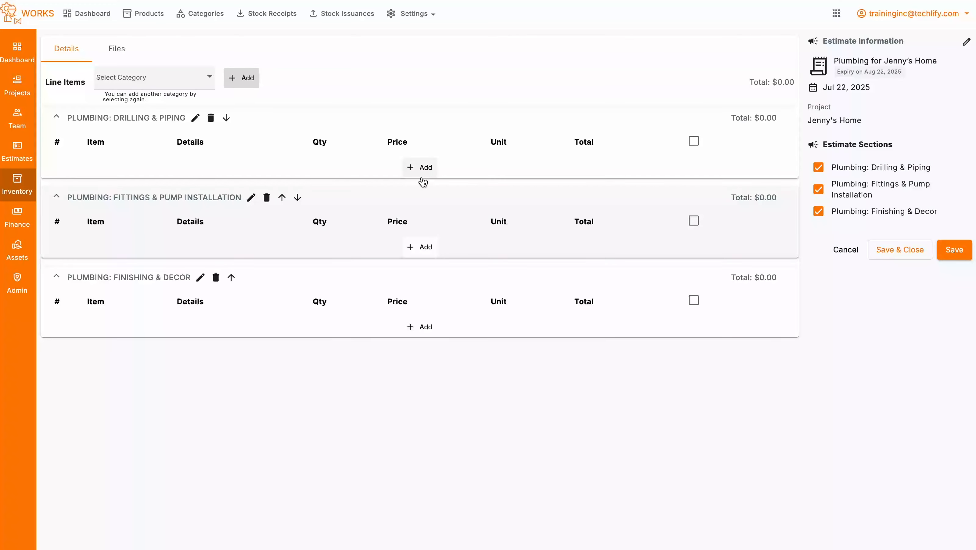
Add a line item to the Plumbing: Drilling & Piping category and set its item to Labourer Day
{"action": "left_click", "coordinate": [421, 168]}
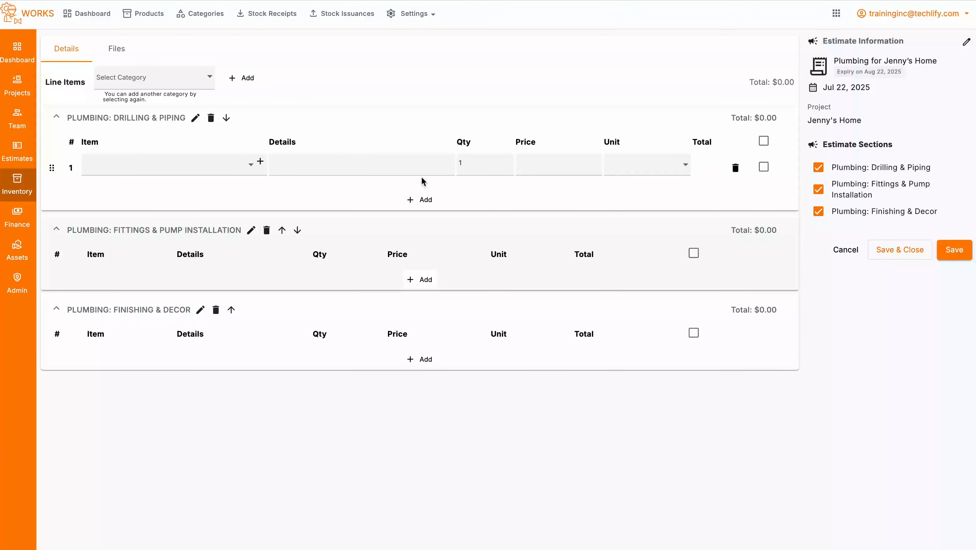
{"action": "left_click", "coordinate": [224, 170]}
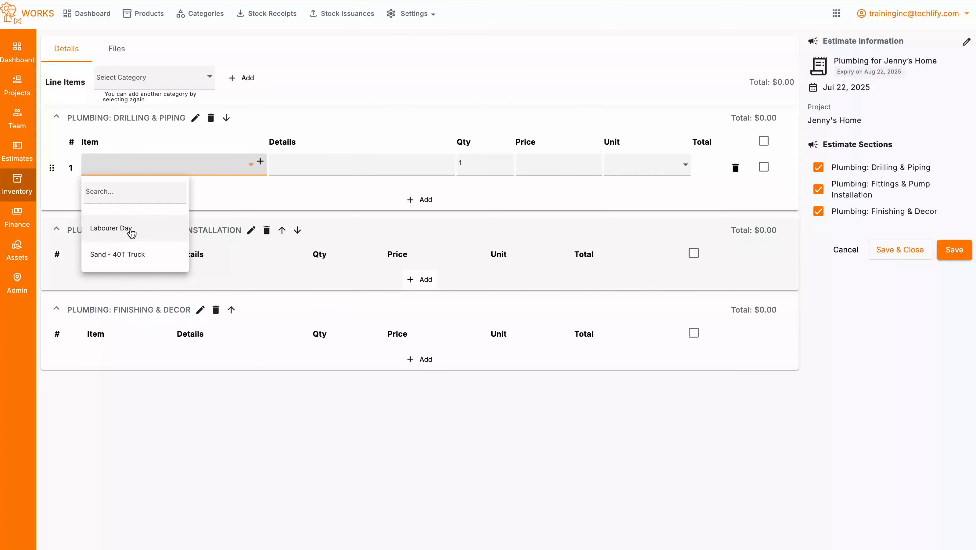
{"action": "left_click", "coordinate": [130, 231]}
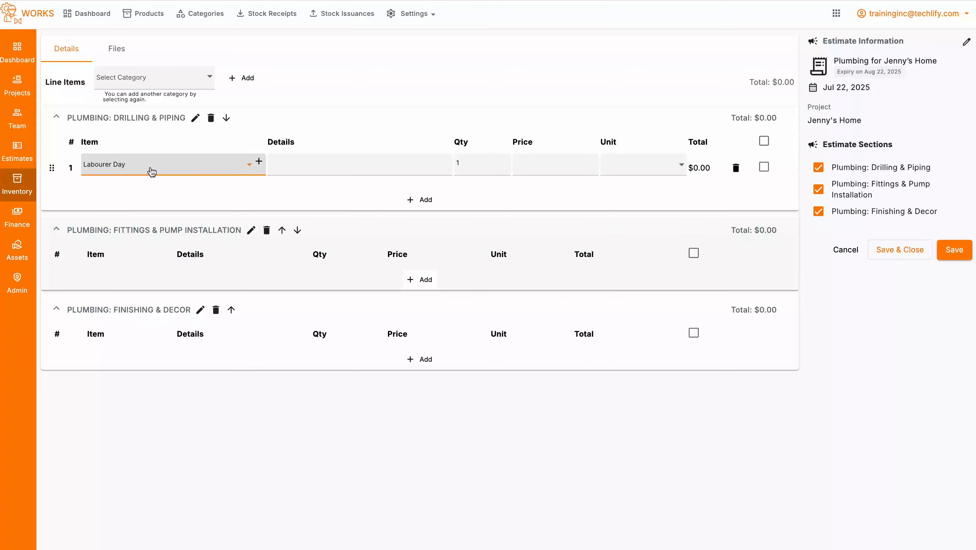
{"action": "left_click", "coordinate": [190, 165]}
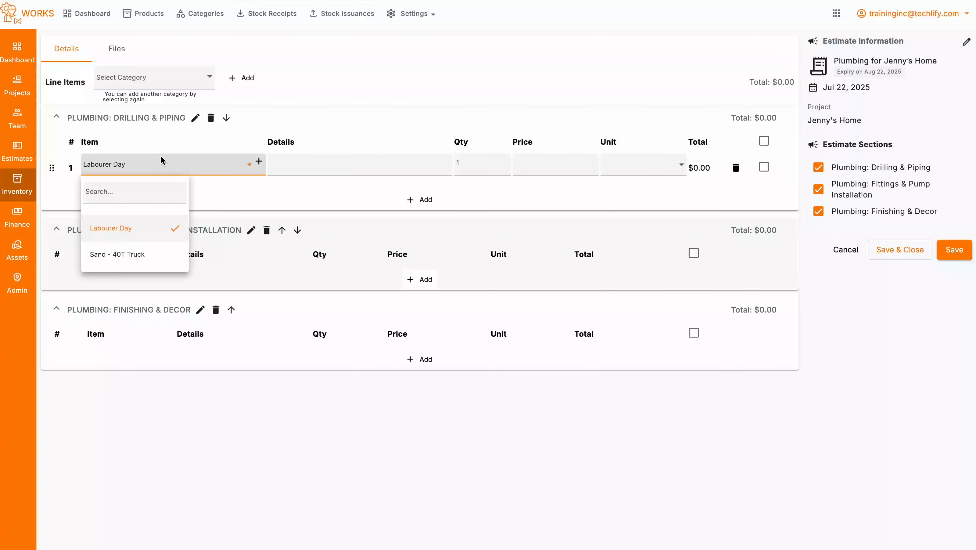
{"action": "left_click", "coordinate": [177, 159]}
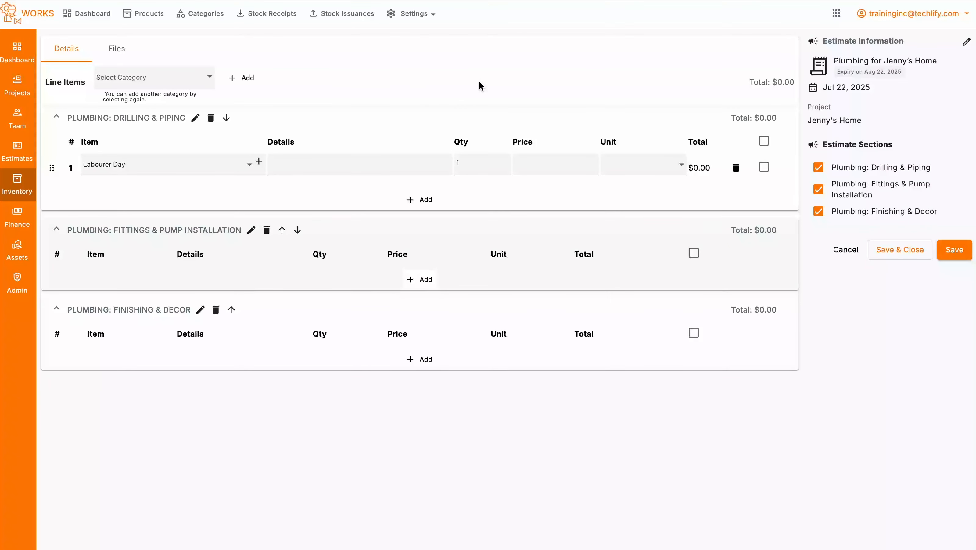
Review the measurement units available for the Labourer Day line item without choosing one
{"action": "left_click", "coordinate": [632, 165]}
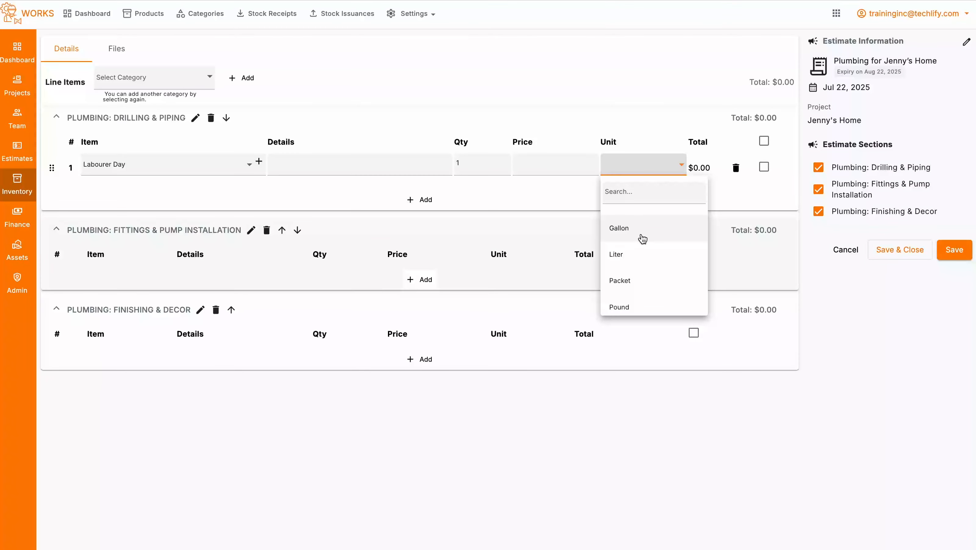
{"action": "scroll", "coordinate": [643, 239], "scroll_direction": "down", "scroll_amount": 2}
{"action": "scroll", "coordinate": [642, 239], "scroll_direction": "up", "scroll_amount": 2}
{"action": "scroll", "coordinate": [643, 238], "scroll_direction": "down", "scroll_amount": 2}
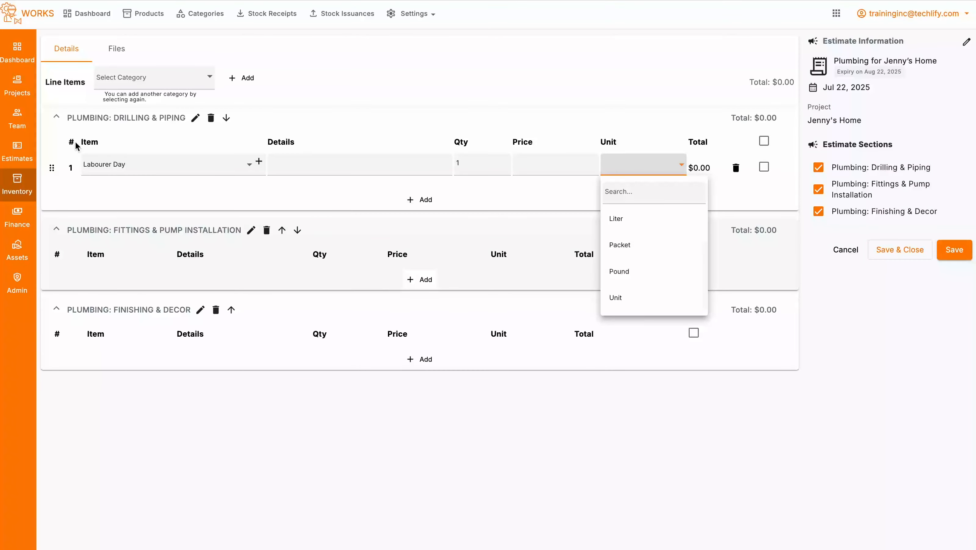
{"action": "scroll", "coordinate": [634, 236], "scroll_direction": "up", "scroll_amount": 2}
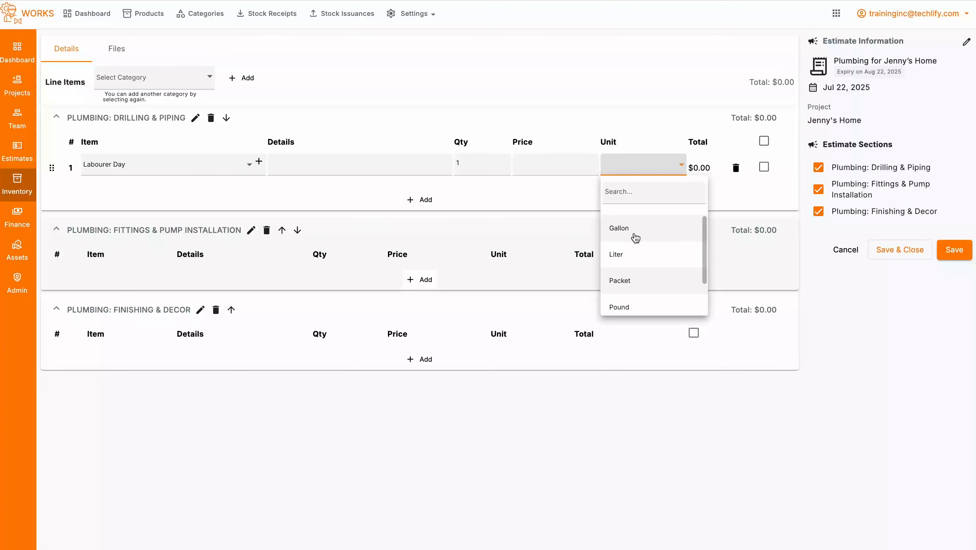
{"action": "scroll", "coordinate": [660, 224], "scroll_direction": "down", "scroll_amount": 2}
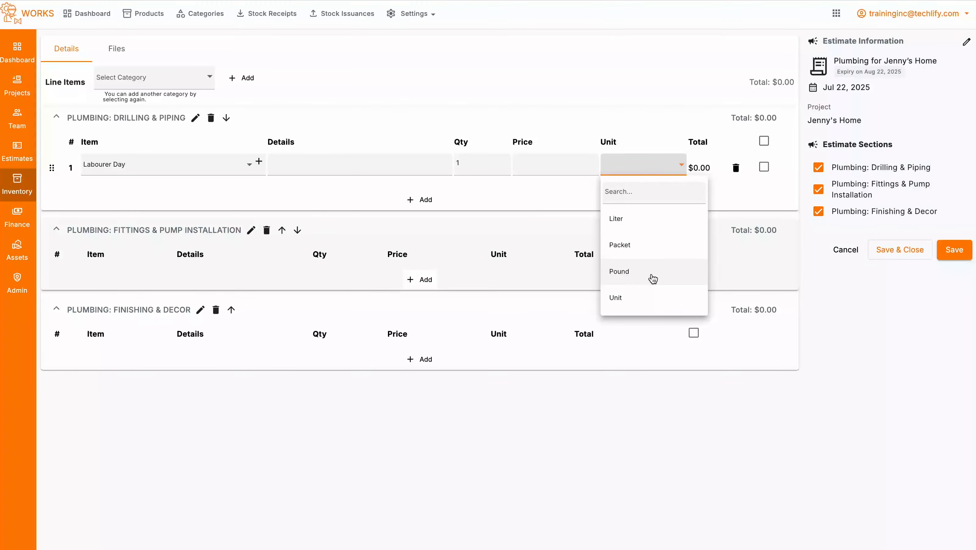
{"action": "left_click", "coordinate": [541, 449]}
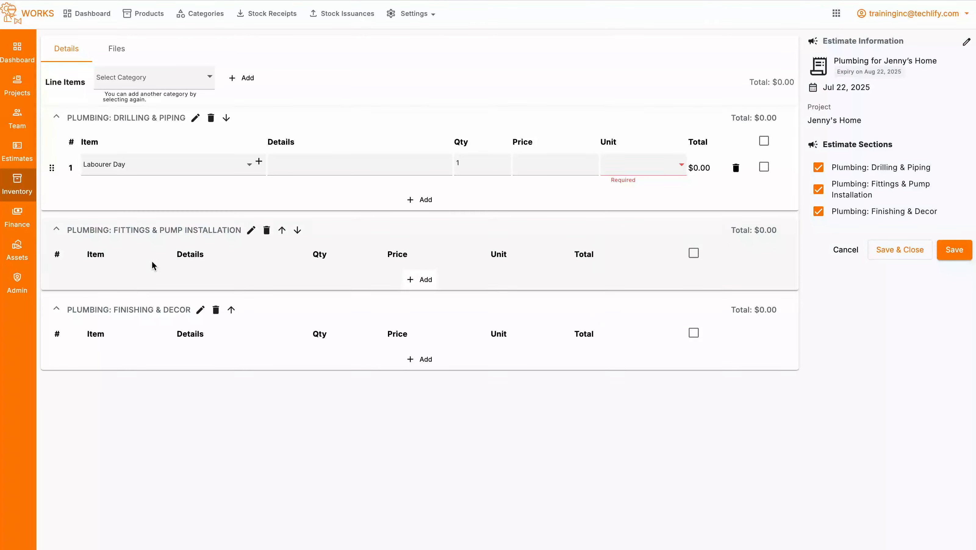
Create an inventory measure titled "Workday" with the quantity measure "Day"
{"action": "left_click", "coordinate": [17, 184]}
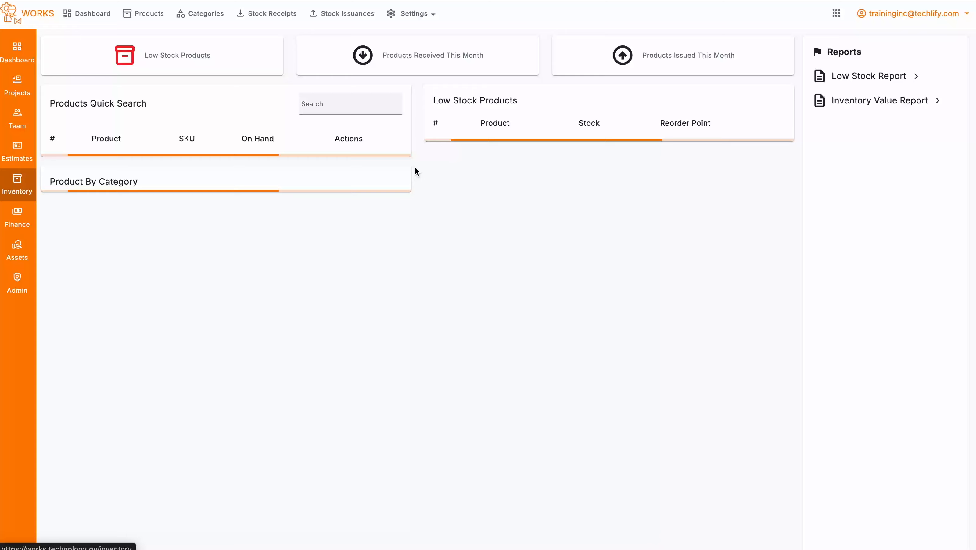
{"action": "left_click", "coordinate": [414, 15]}
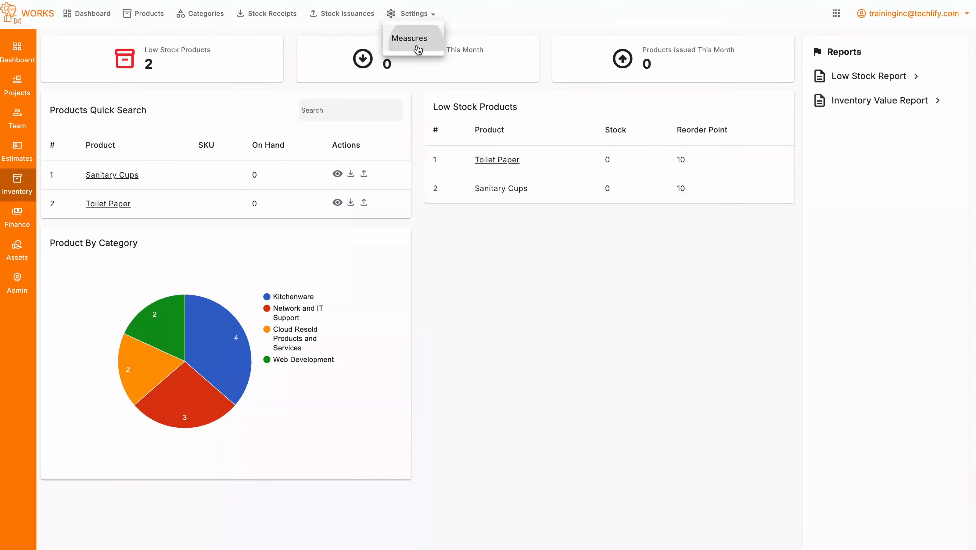
{"action": "left_click", "coordinate": [409, 37]}
{"action": "left_click", "coordinate": [101, 60]}
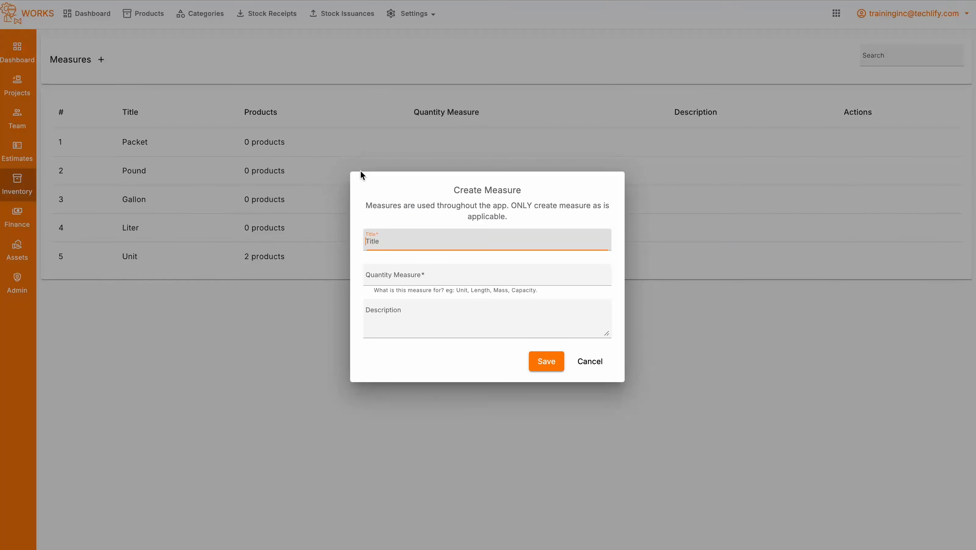
{"action": "left_click", "coordinate": [413, 250]}
{"action": "left_click", "coordinate": [413, 250]}
{"action": "type", "text": "Workday"}
{"action": "key", "text": "Tab"}
{"action": "type", "text": "D"}
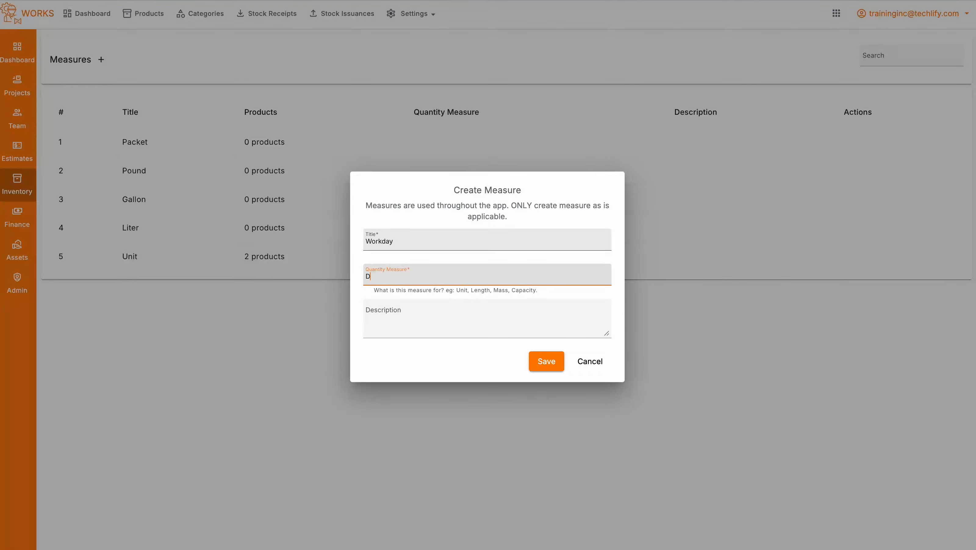
{"action": "left_click", "coordinate": [553, 365]}
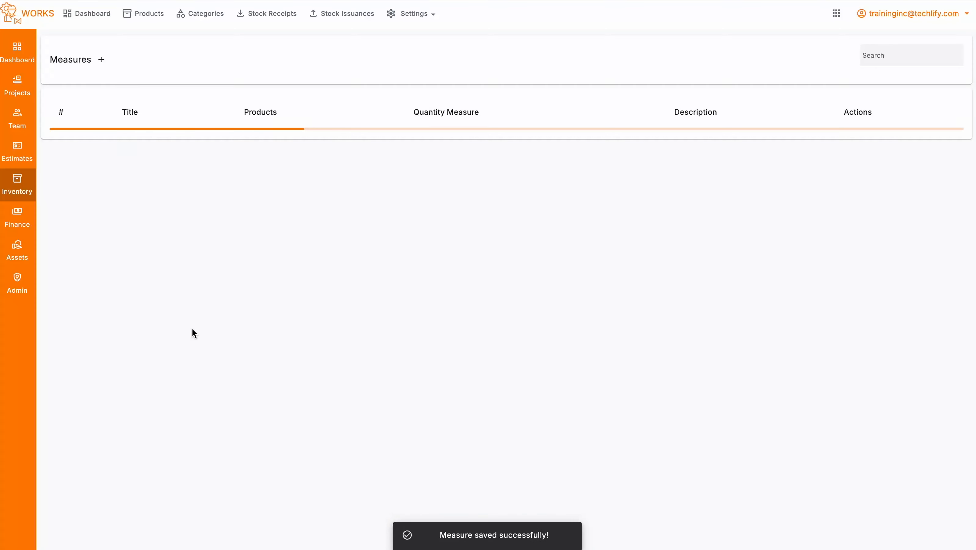
{"action": "left_click_drag", "start_coordinate": [120, 141], "coordinate": [523, 149]}
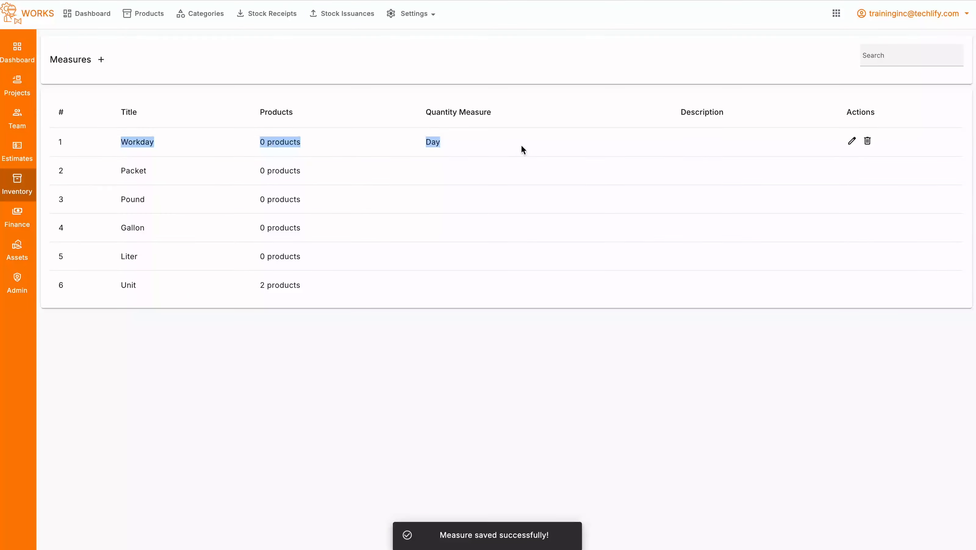
{"action": "left_click", "coordinate": [623, 374]}
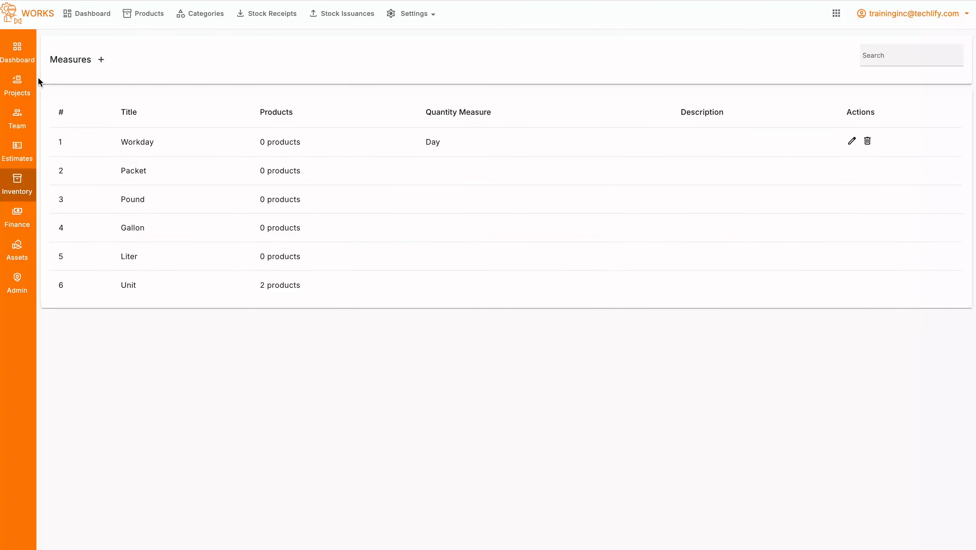
Go back to the project list and open the Jenny's Home project
{"action": "left_click", "coordinate": [17, 87]}
{"action": "left_click", "coordinate": [126, 15]}
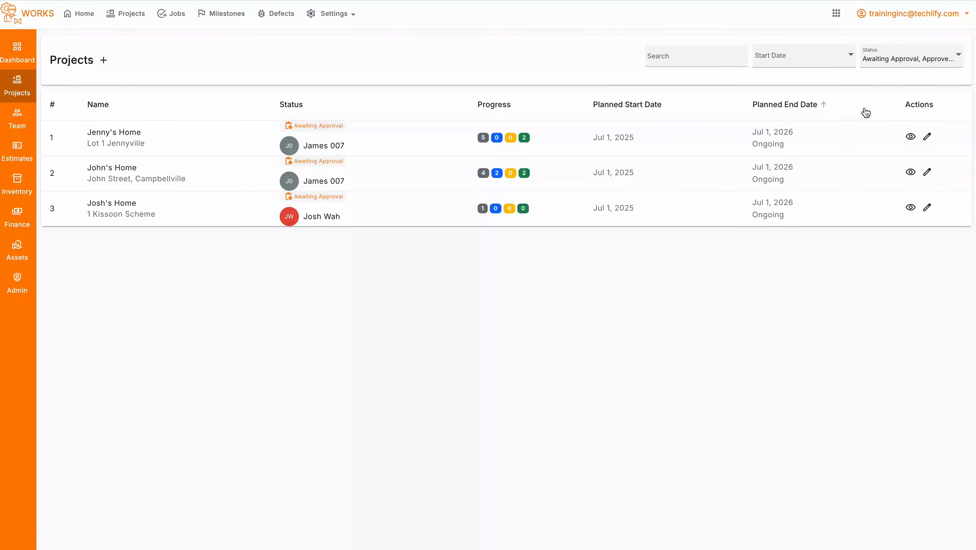
{"action": "left_click", "coordinate": [910, 137]}
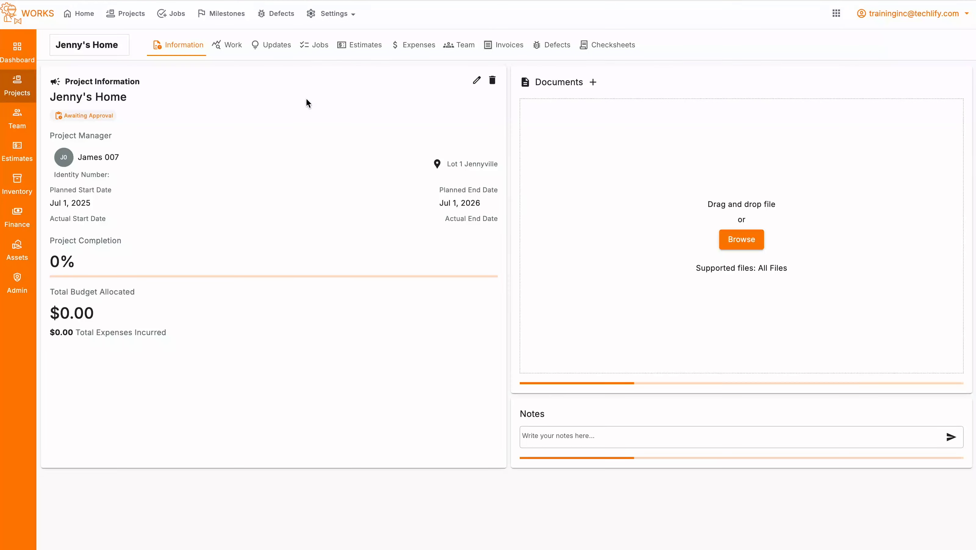
Open the project's plumbing estimate for editing and add the Plumbing: Drilling & Piping category to it
{"action": "left_click", "coordinate": [368, 46]}
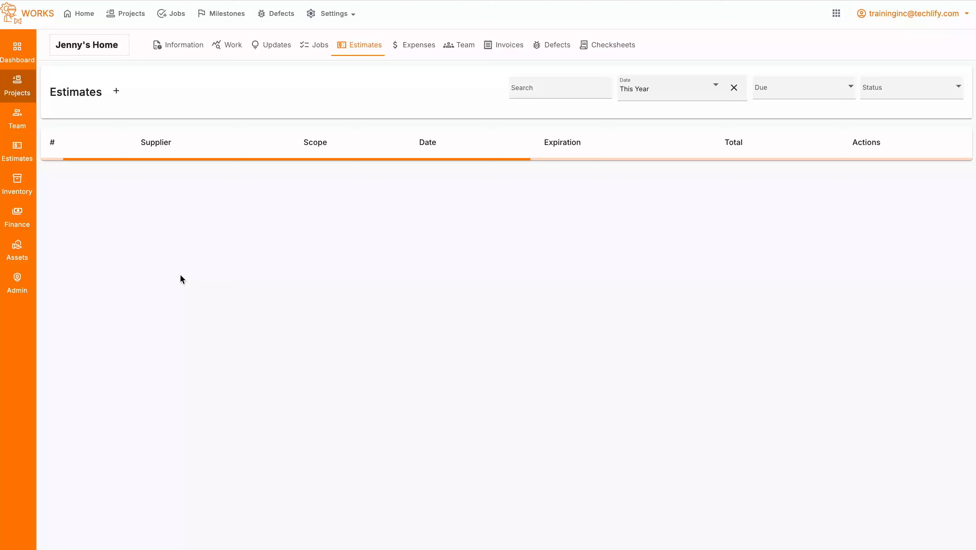
{"action": "left_click", "coordinate": [872, 230]}
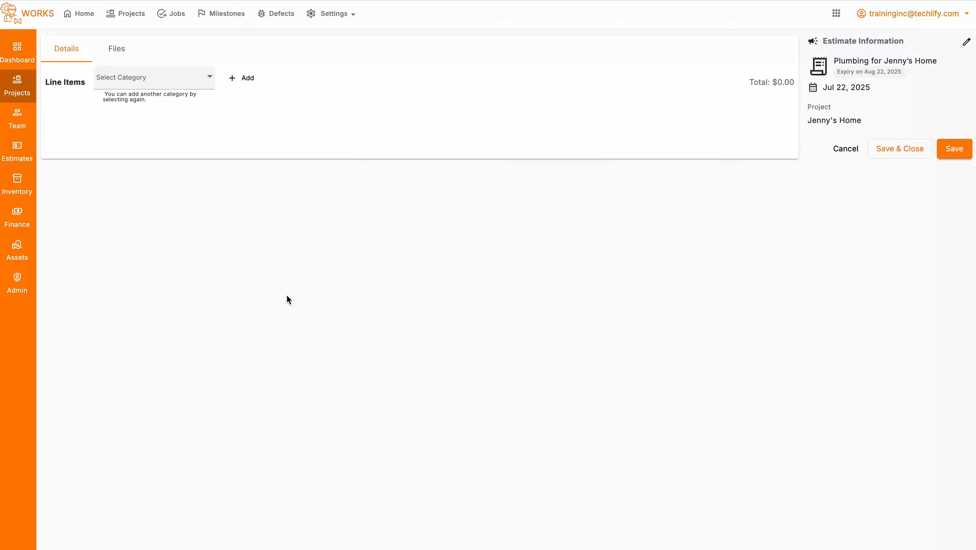
{"action": "left_click", "coordinate": [163, 86]}
{"action": "scroll", "coordinate": [165, 172], "scroll_direction": "down", "scroll_amount": 2}
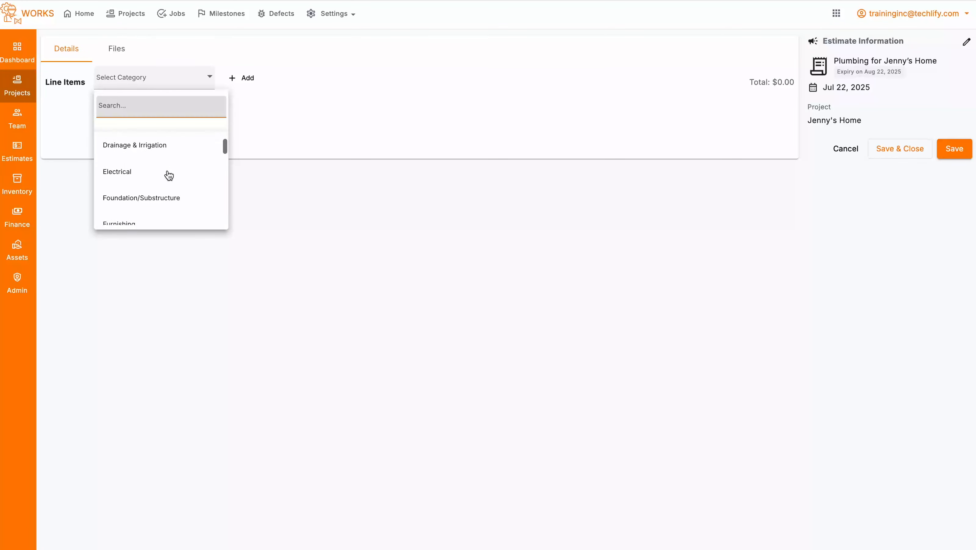
{"action": "scroll", "coordinate": [168, 174], "scroll_direction": "up", "scroll_amount": 2}
{"action": "type", "text": "plum"}
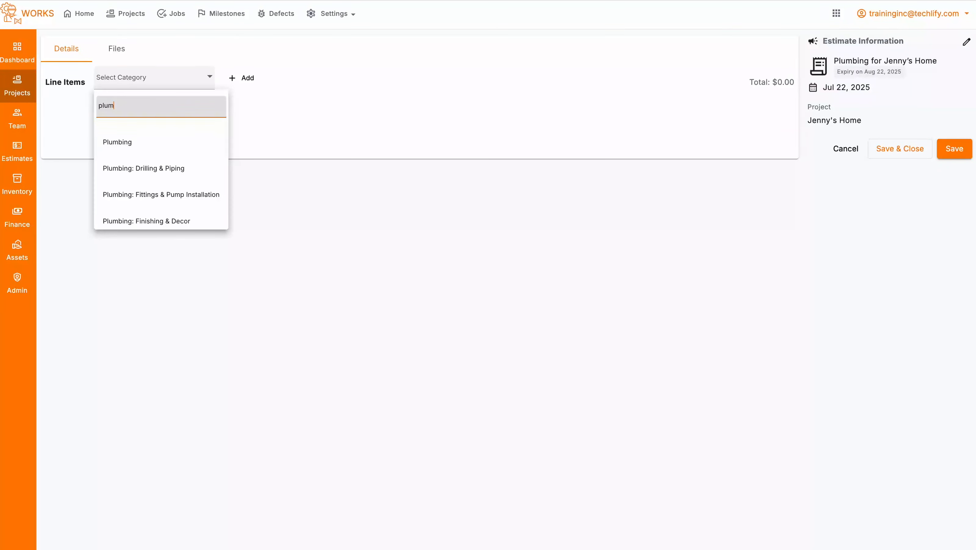
{"action": "left_click", "coordinate": [165, 167]}
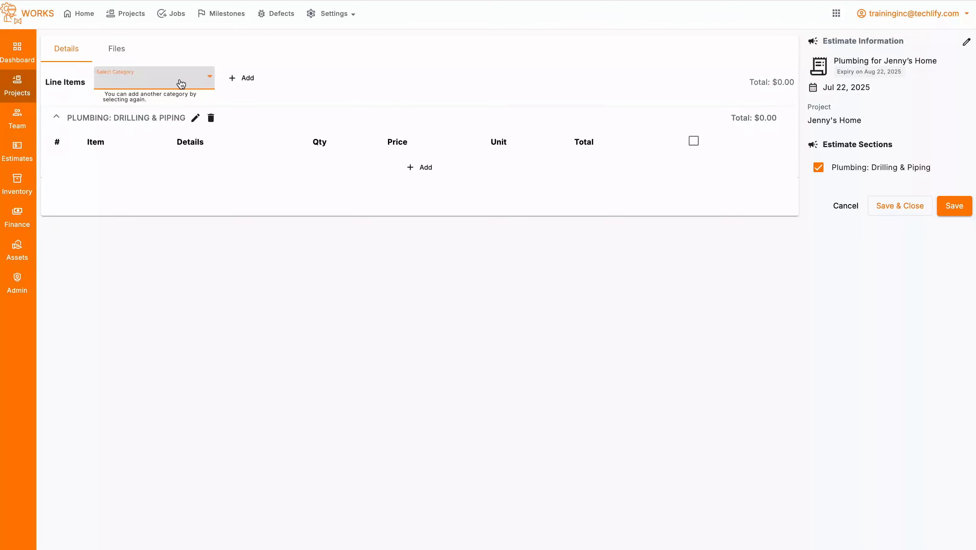
Add the Plumbing: Fittings & Pump Installation and Plumbing: Finishing & Decor categories and save the estimate
{"action": "left_click", "coordinate": [154, 86]}
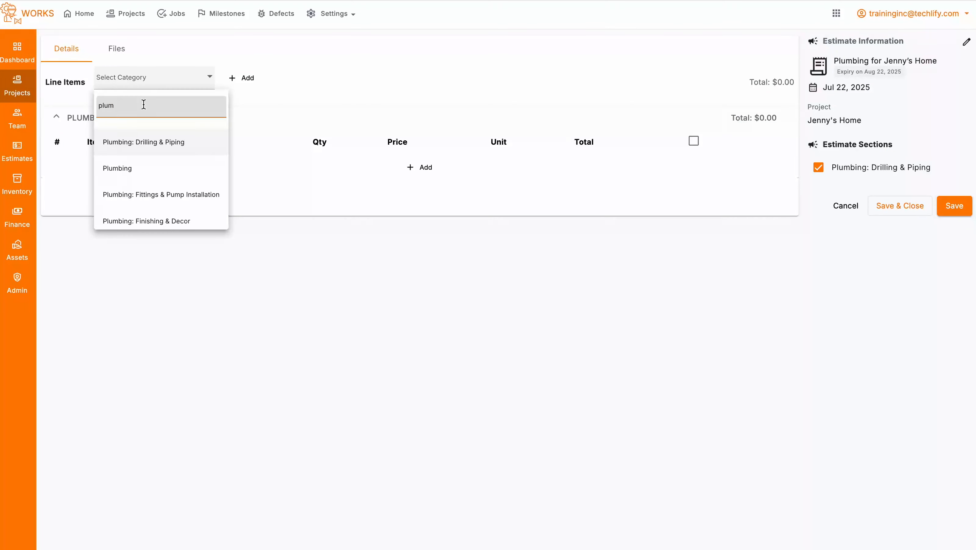
{"action": "left_click", "coordinate": [156, 195]}
{"action": "left_click", "coordinate": [165, 86]}
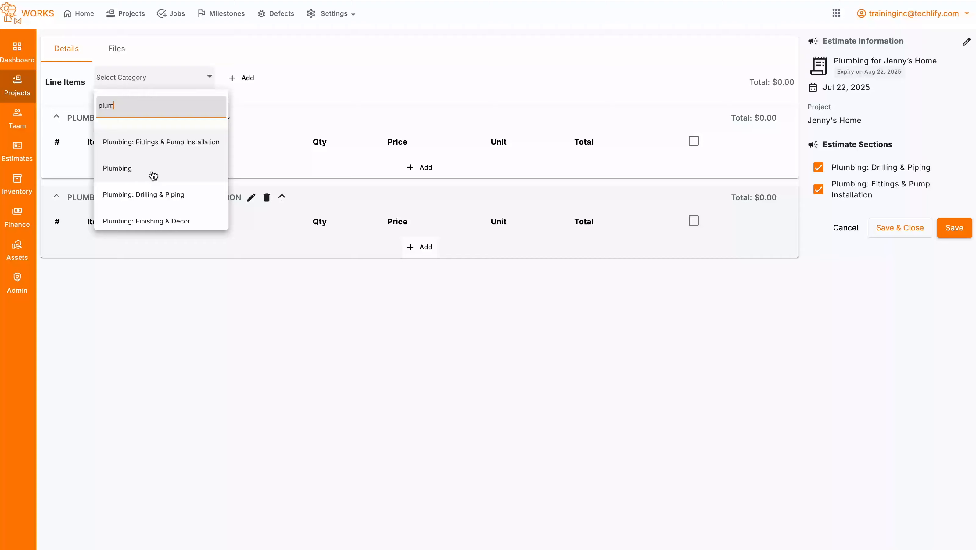
{"action": "left_click", "coordinate": [150, 219]}
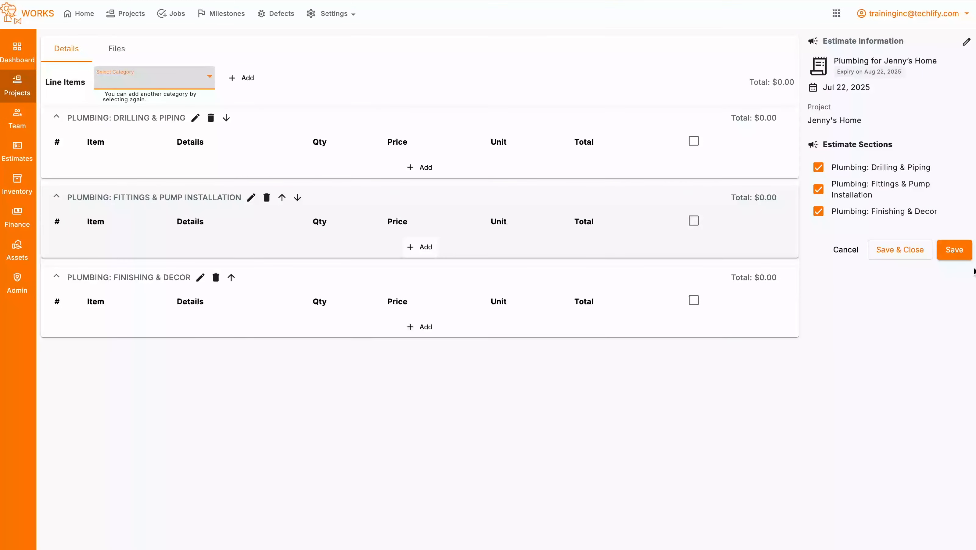
{"action": "left_click", "coordinate": [958, 249]}
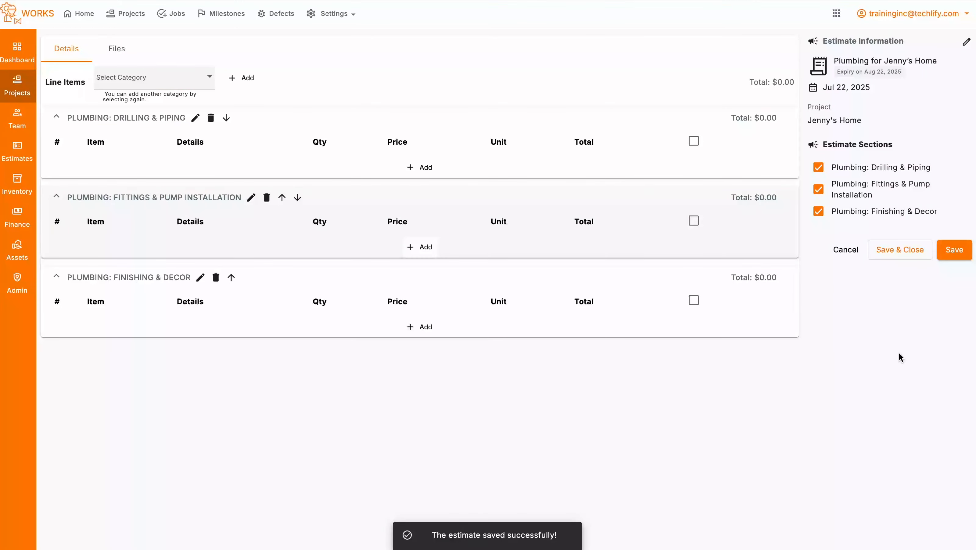
Add a Labourer Day line item to Plumbing: Drilling & Piping with quantity 3 and price 8000
{"action": "left_click", "coordinate": [424, 167]}
{"action": "left_click", "coordinate": [206, 171]}
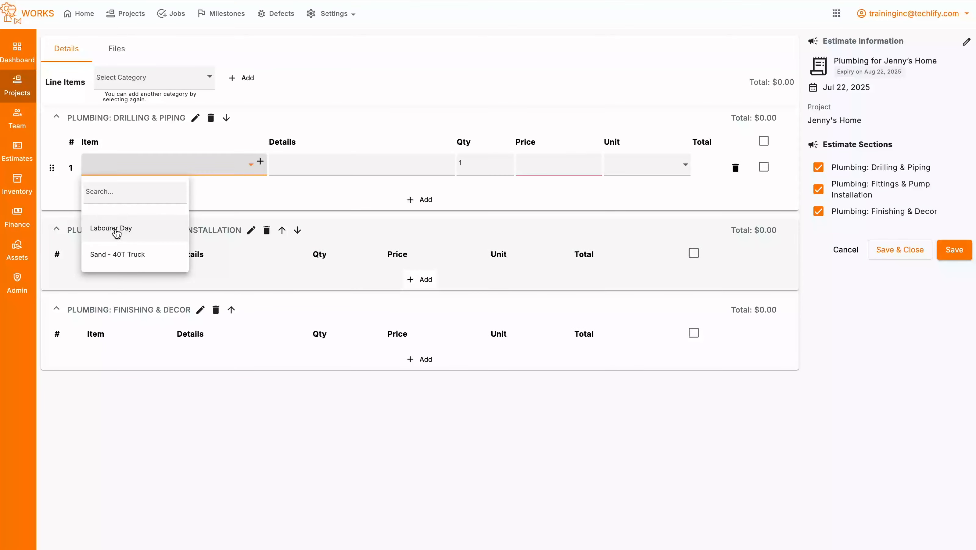
{"action": "left_click", "coordinate": [115, 231]}
{"action": "left_click", "coordinate": [311, 165]}
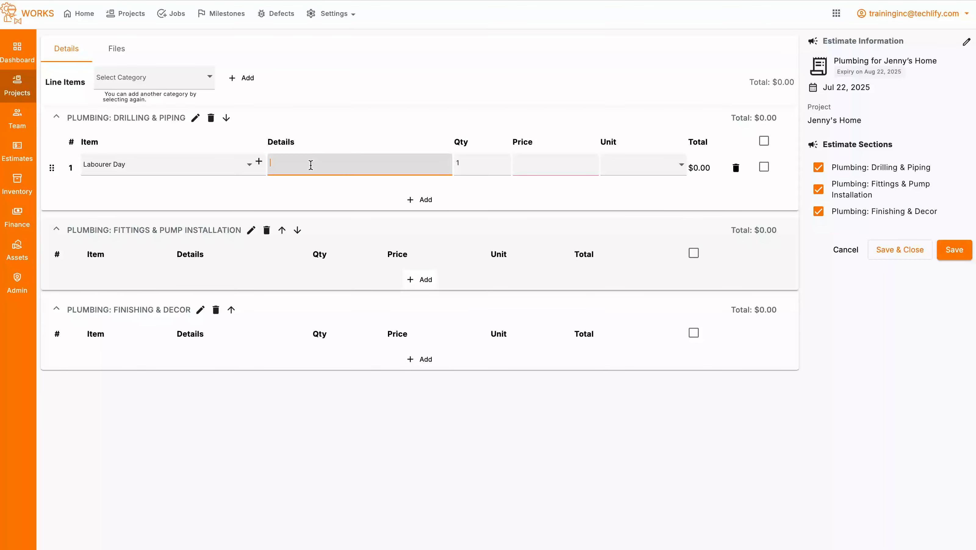
{"action": "key", "text": "Tab"}
{"action": "type", "text": "3"}
{"action": "key", "text": "Tab"}
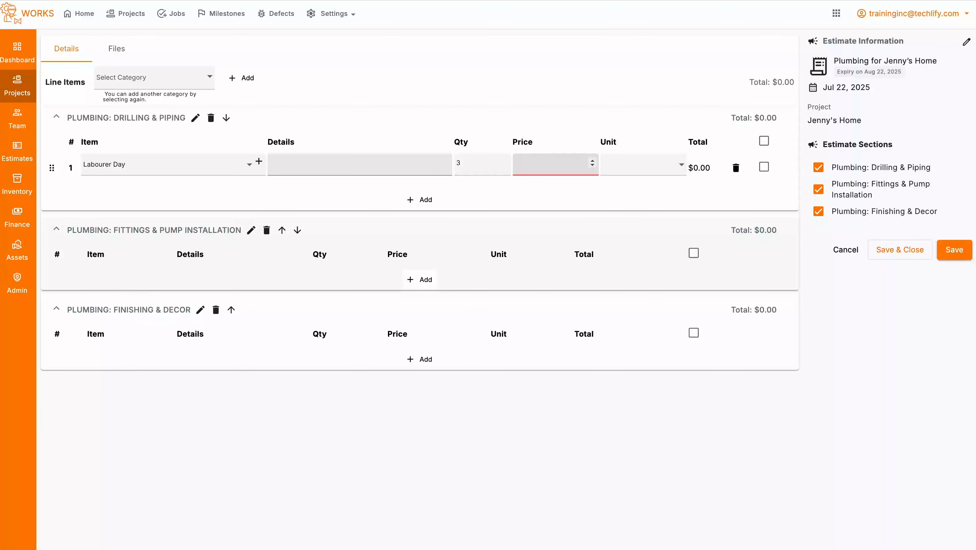
{"action": "type", "text": "8000"}
{"action": "key", "text": "Tab"}
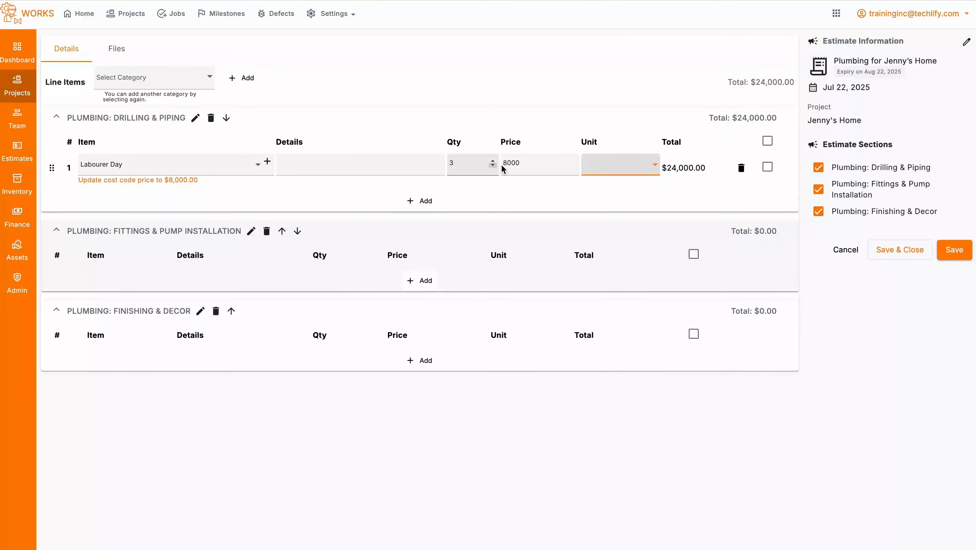
Set the Labourer Day line item's unit to Unit and save the estimate
{"action": "left_click", "coordinate": [593, 169]}
{"action": "scroll", "coordinate": [634, 243], "scroll_direction": "down", "scroll_amount": 1}
{"action": "scroll", "coordinate": [634, 244], "scroll_direction": "up", "scroll_amount": 1}
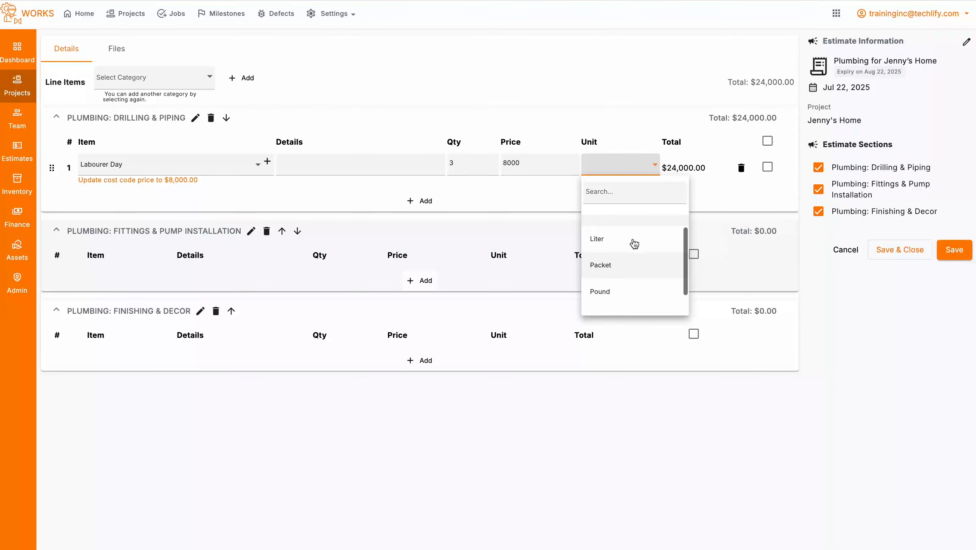
{"action": "scroll", "coordinate": [634, 243], "scroll_direction": "down", "scroll_amount": 1}
{"action": "left_click", "coordinate": [689, 415]}
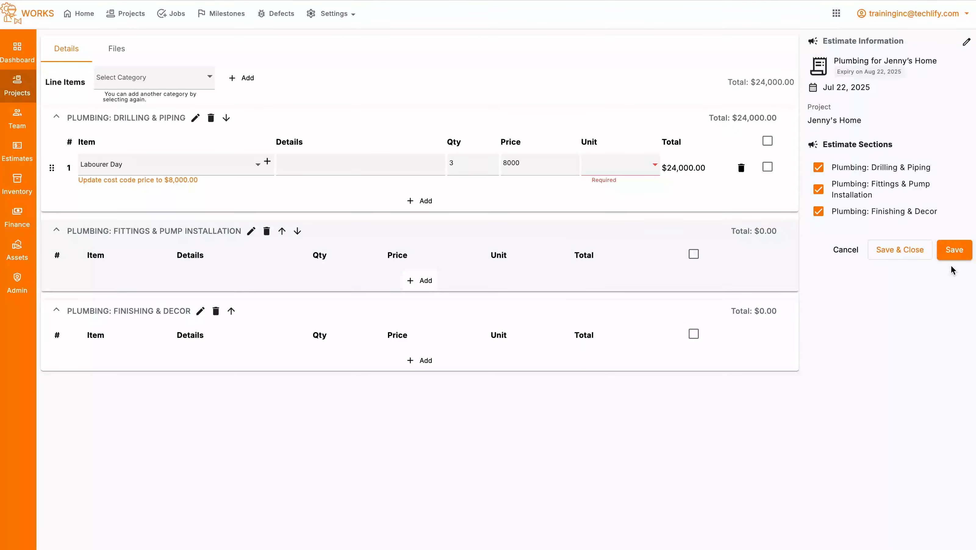
{"action": "left_click", "coordinate": [627, 163]}
{"action": "scroll", "coordinate": [620, 270], "scroll_direction": "down", "scroll_amount": 1}
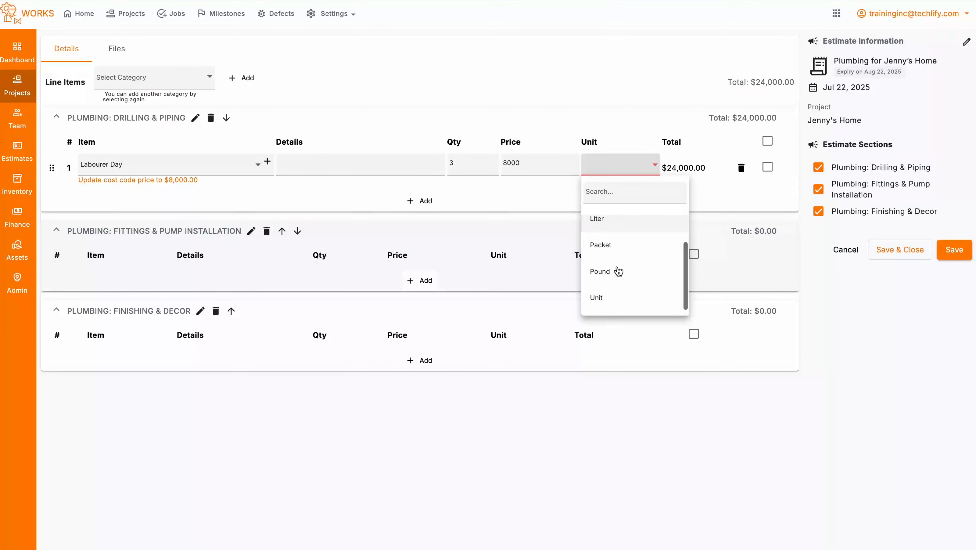
{"action": "left_click", "coordinate": [611, 298]}
{"action": "left_click", "coordinate": [961, 248]}
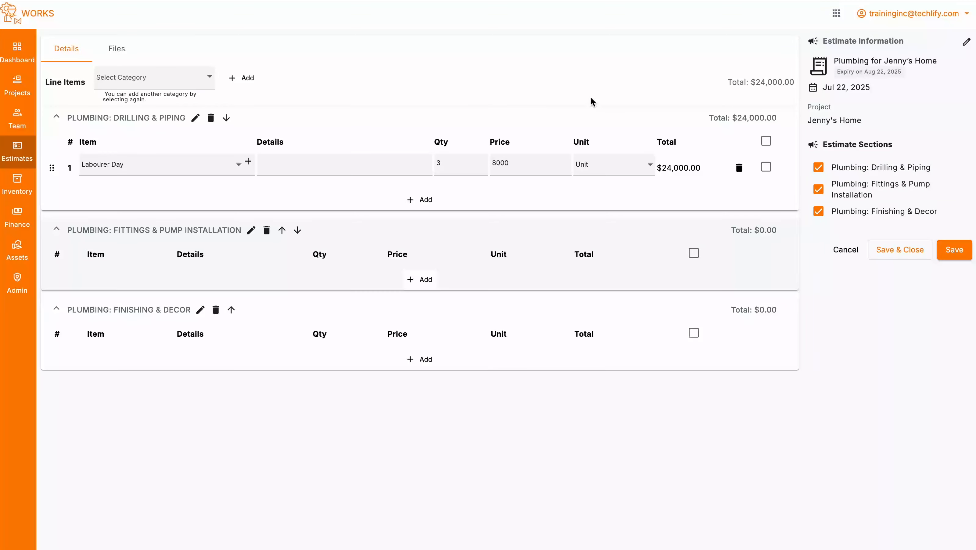
Set the Drilling & Piping labour line's unit to Workday, and open the project's Landfilling estimate for editing
{"action": "left_click", "coordinate": [600, 166]}
{"action": "scroll", "coordinate": [609, 255], "scroll_direction": "down", "scroll_amount": 2}
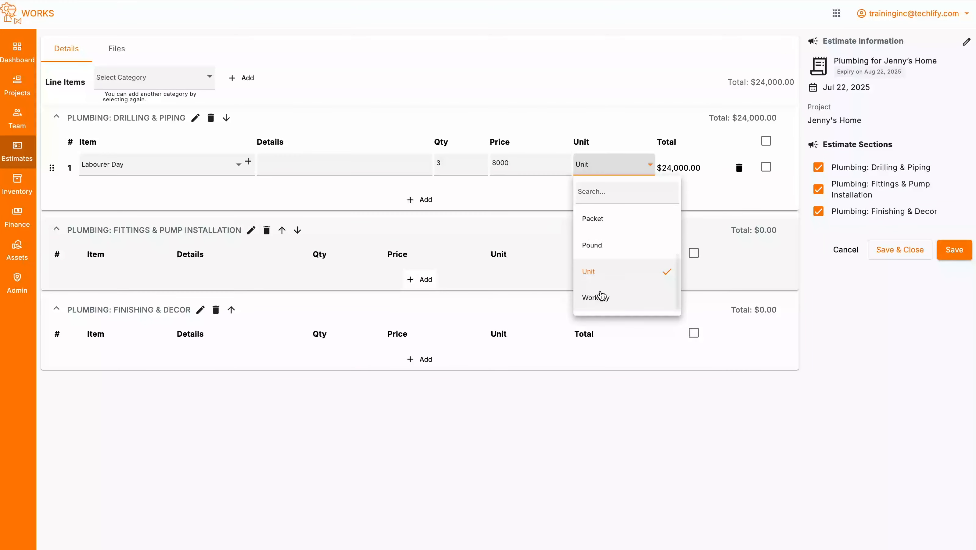
{"action": "left_click", "coordinate": [604, 304]}
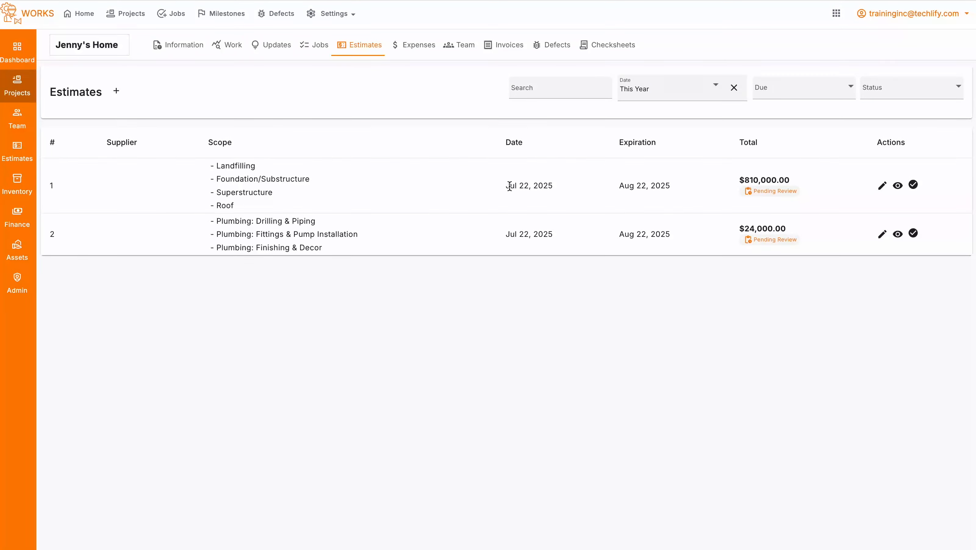
{"action": "left_click", "coordinate": [883, 185]}
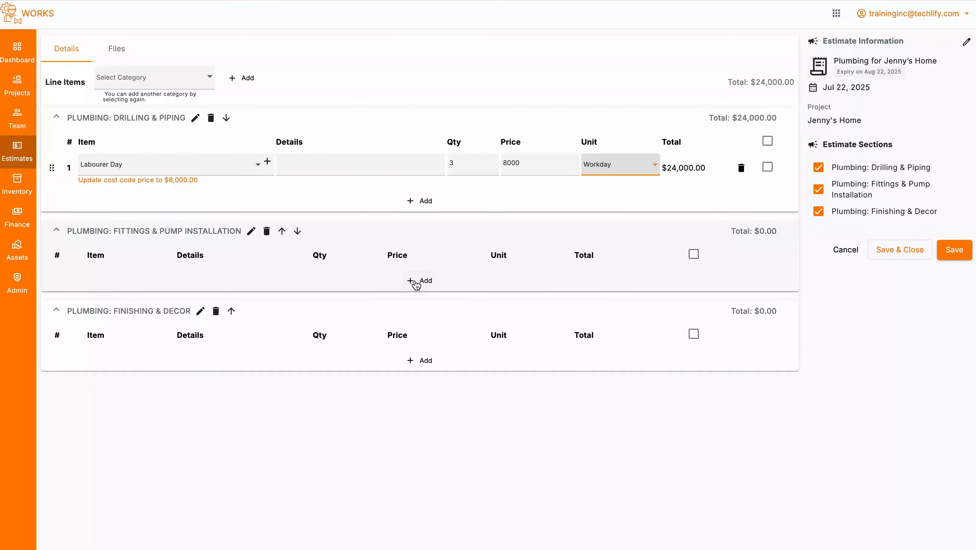
Add a Labourer Day line item to Plumbing: Fittings & Pump Installation with price 8000 and unit Workday
{"action": "left_click", "coordinate": [415, 282]}
{"action": "left_click", "coordinate": [189, 279]}
{"action": "left_click", "coordinate": [131, 340]}
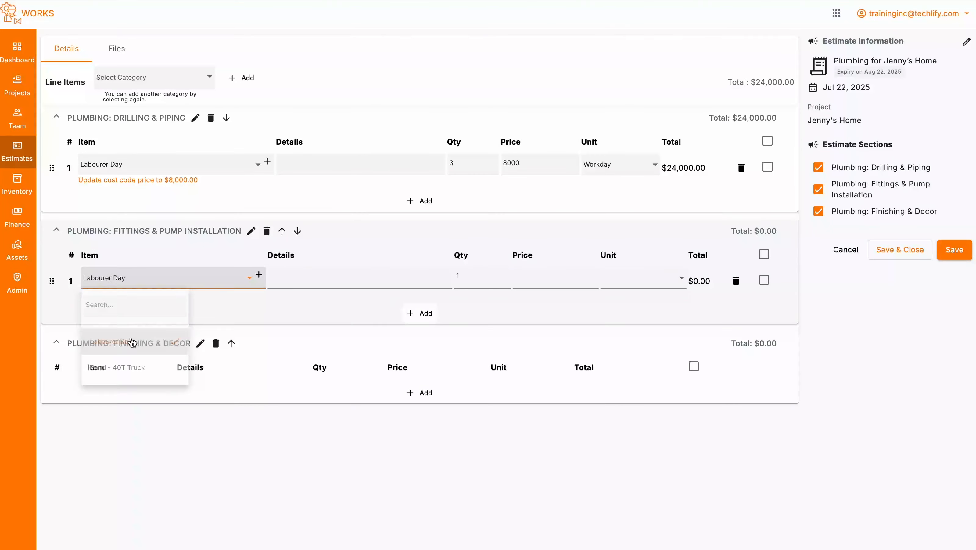
{"action": "left_click", "coordinate": [546, 276]}
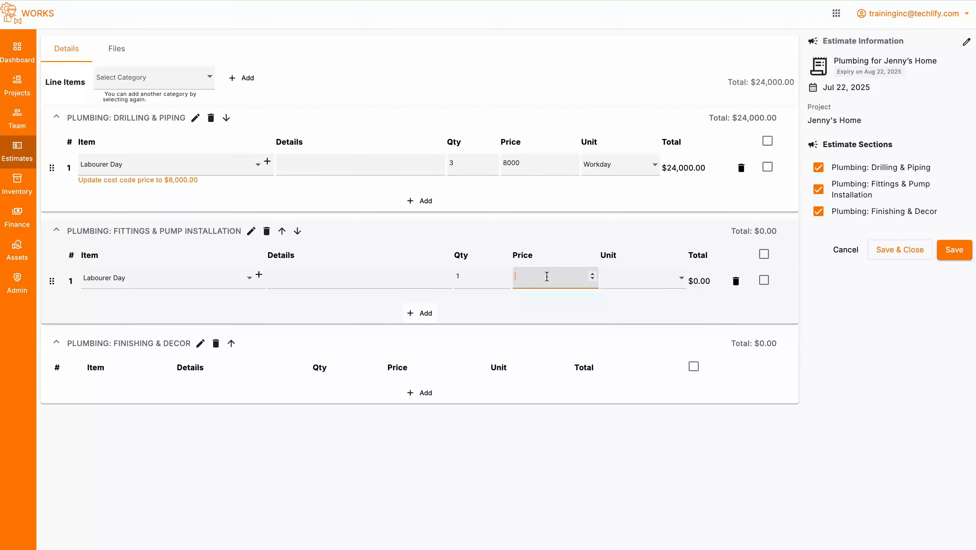
{"action": "type", "text": "8000"}
{"action": "left_click", "coordinate": [658, 277]}
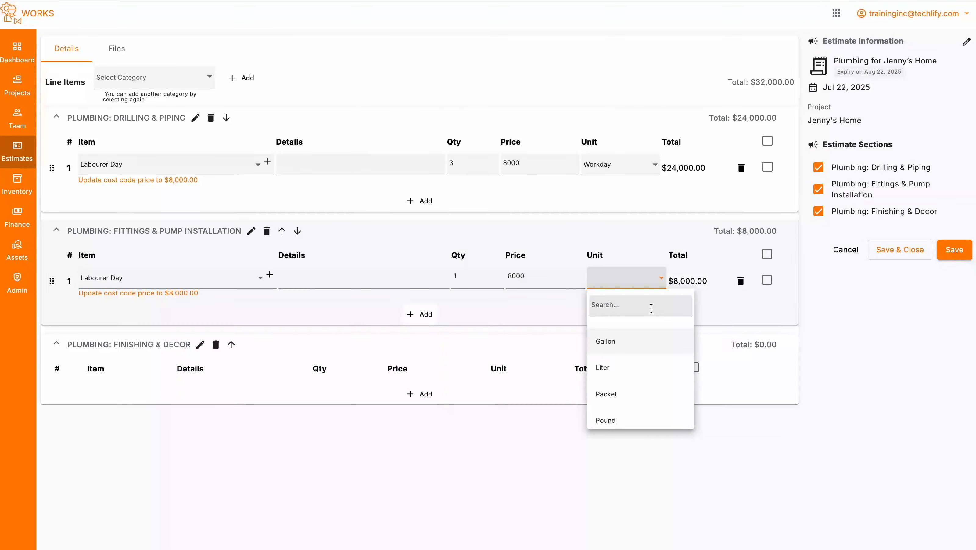
{"action": "scroll", "coordinate": [642, 371], "scroll_direction": "down", "scroll_amount": 2}
{"action": "left_click", "coordinate": [627, 414]}
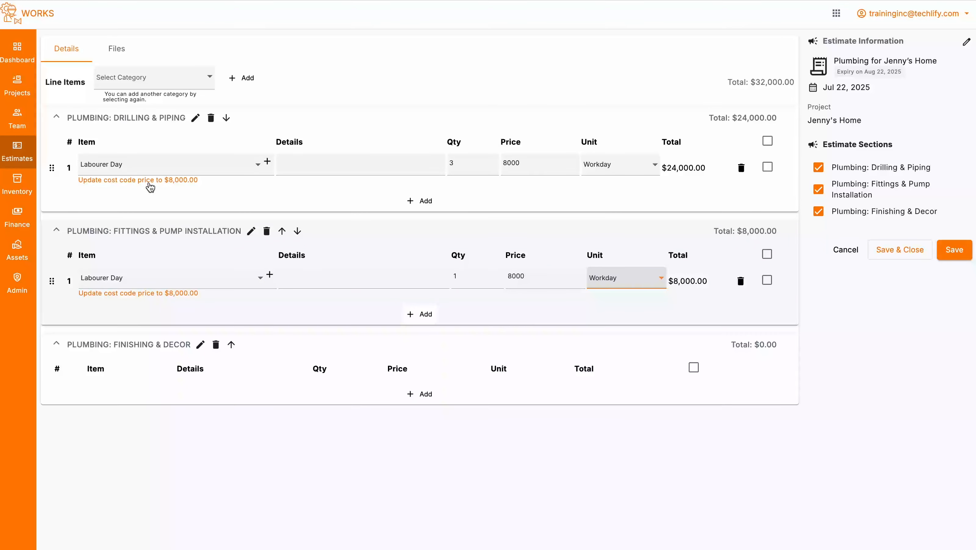
Update the Labourer Day cost code with price 8000 and measure Workday, and save and reload the estimate
{"action": "left_click", "coordinate": [164, 187]}
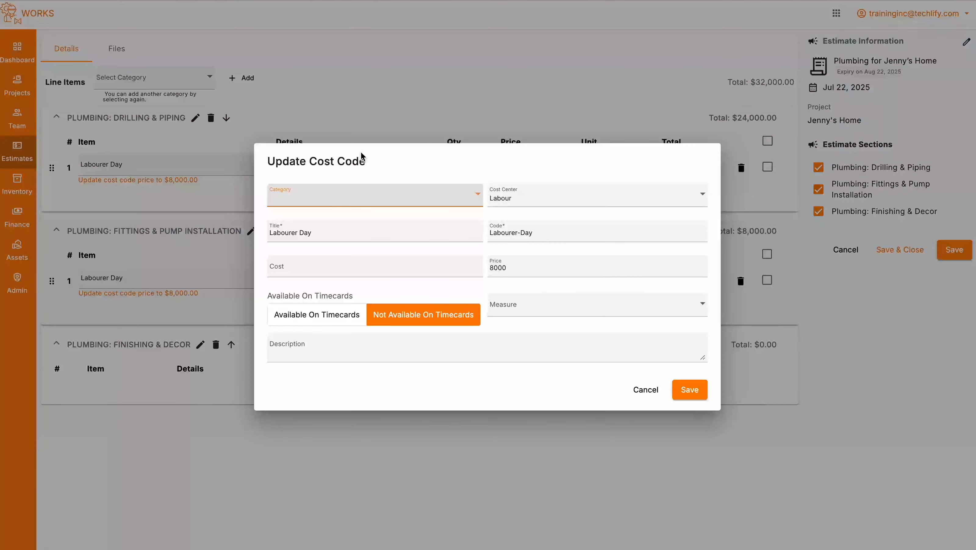
{"action": "left_click", "coordinate": [314, 231]}
{"action": "left_click", "coordinate": [512, 267]}
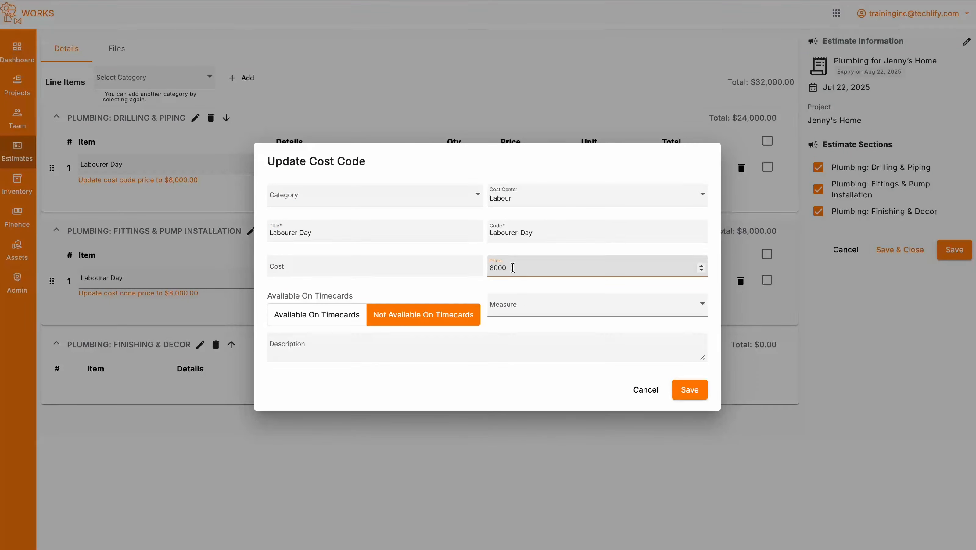
{"action": "left_click", "coordinate": [531, 311]}
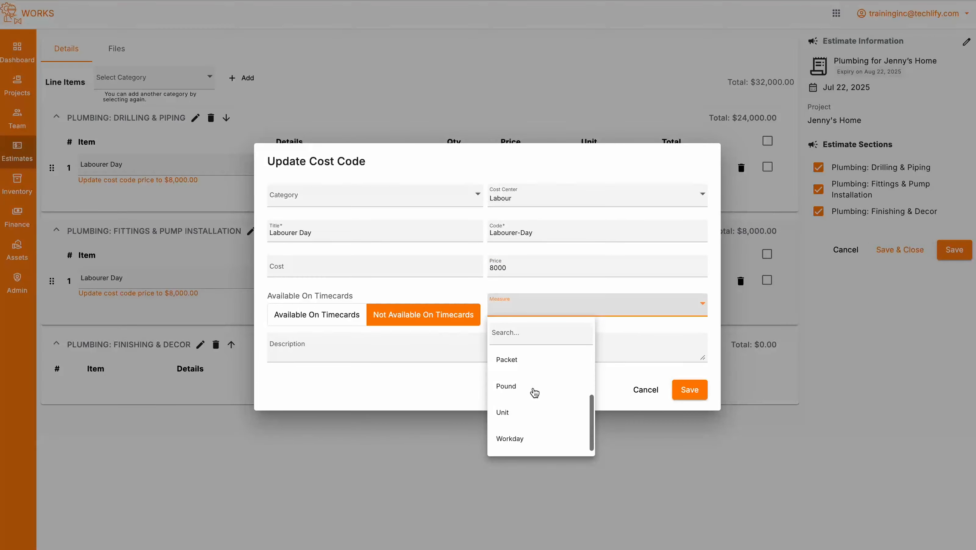
{"action": "left_click", "coordinate": [534, 440]}
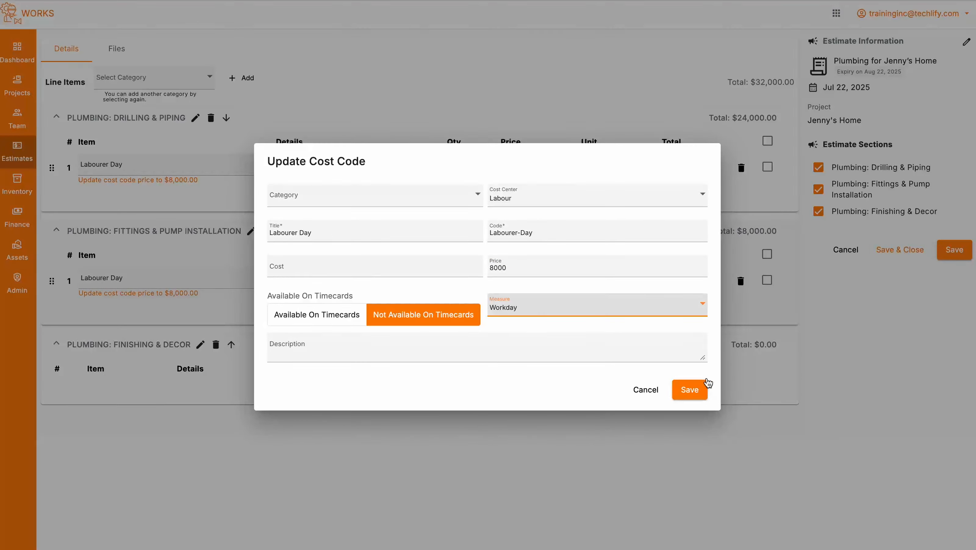
{"action": "left_click", "coordinate": [700, 392]}
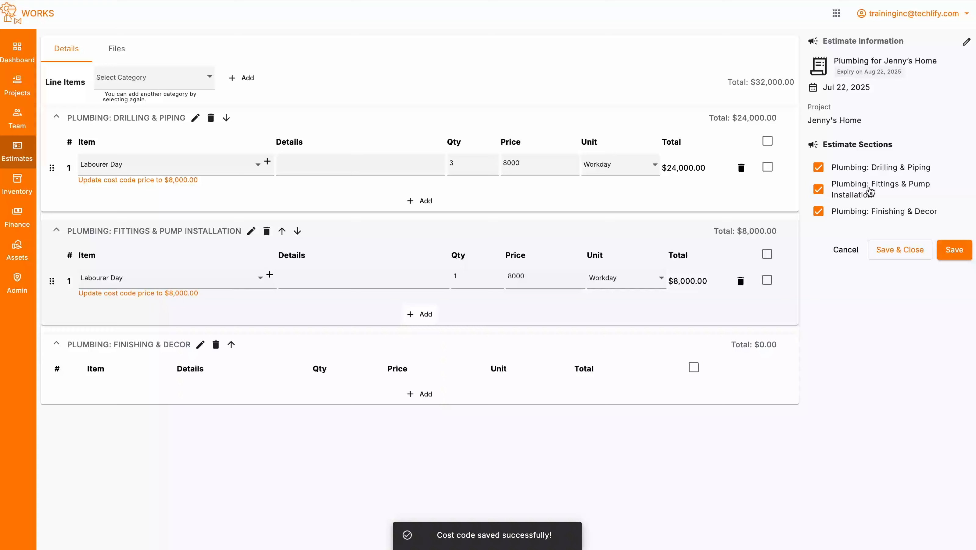
{"action": "left_click", "coordinate": [954, 249]}
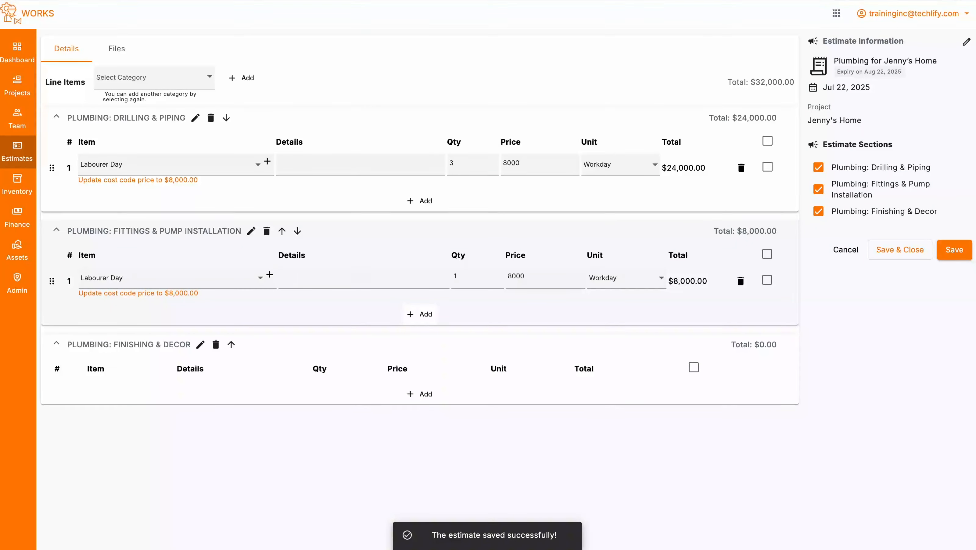
{"action": "key", "text": "super+r"}
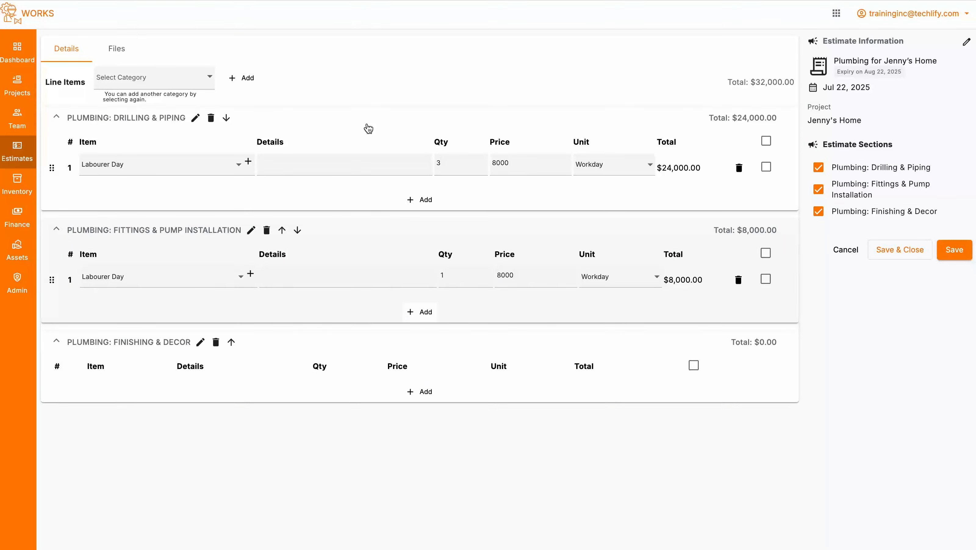
Add a Labourer Day line item to the Plumbing: Finishing & Decor category
{"action": "left_click", "coordinate": [422, 394]}
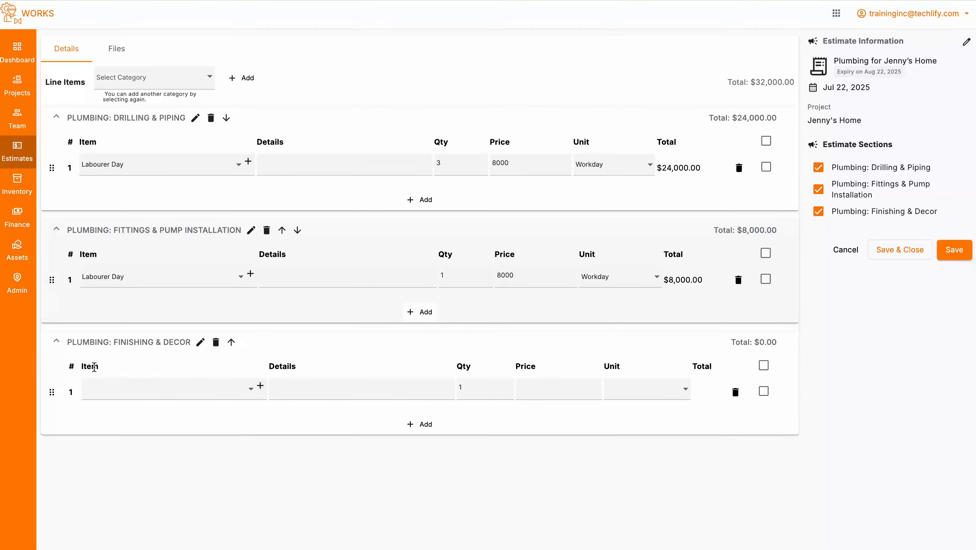
{"action": "left_click", "coordinate": [175, 394]}
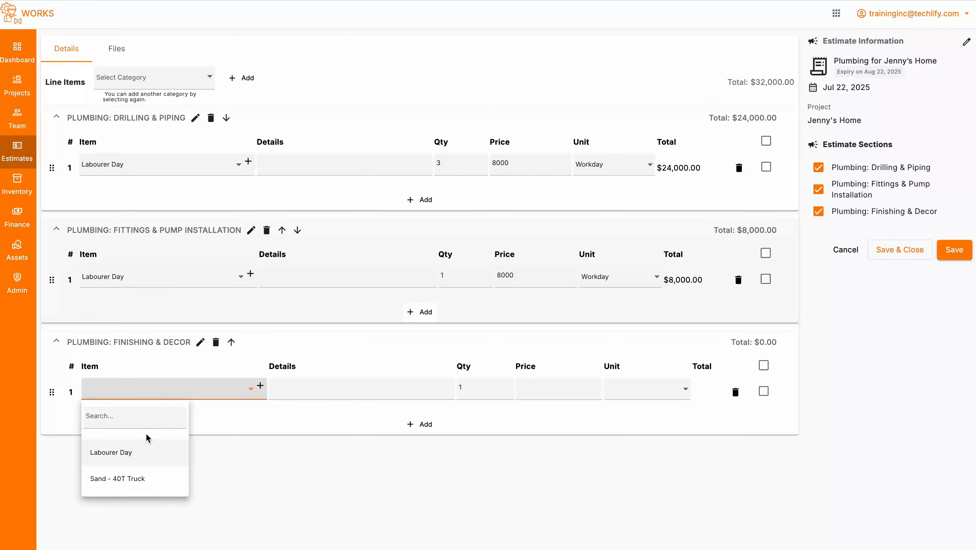
{"action": "left_click", "coordinate": [140, 452]}
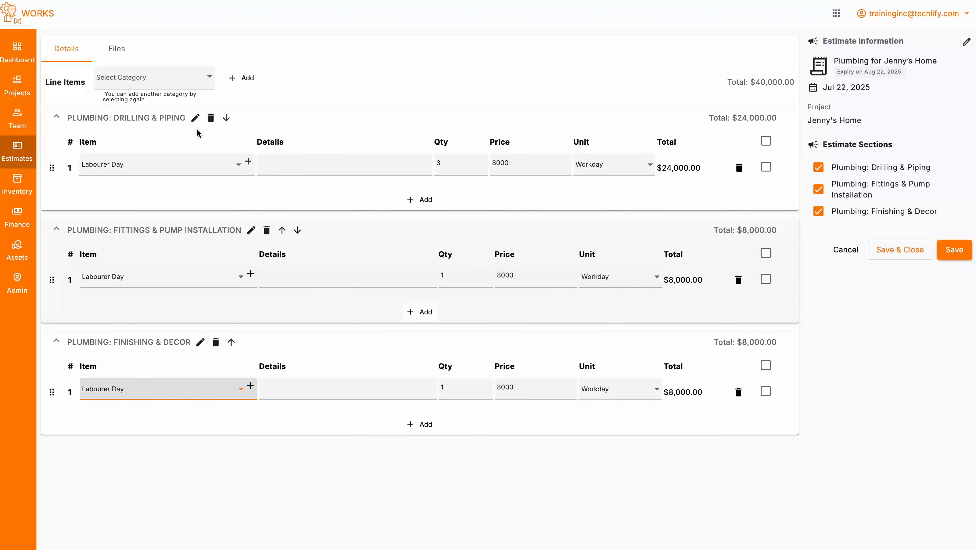
Add a Sand - 40T Truck line item to Plumbing: Drilling & Piping with price 40000 and measurement unit Unit
{"action": "left_click", "coordinate": [419, 198]}
{"action": "left_click", "coordinate": [183, 197]}
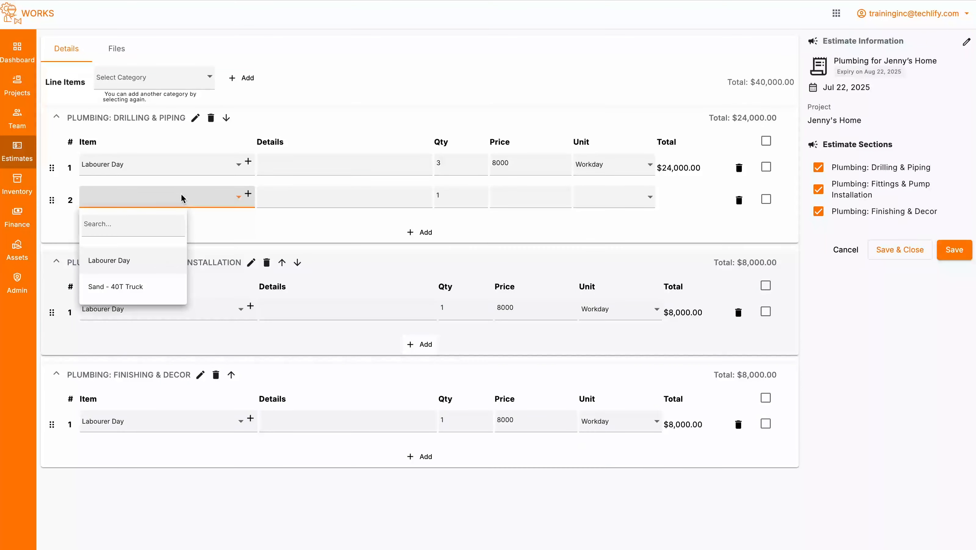
{"action": "left_click", "coordinate": [123, 286]}
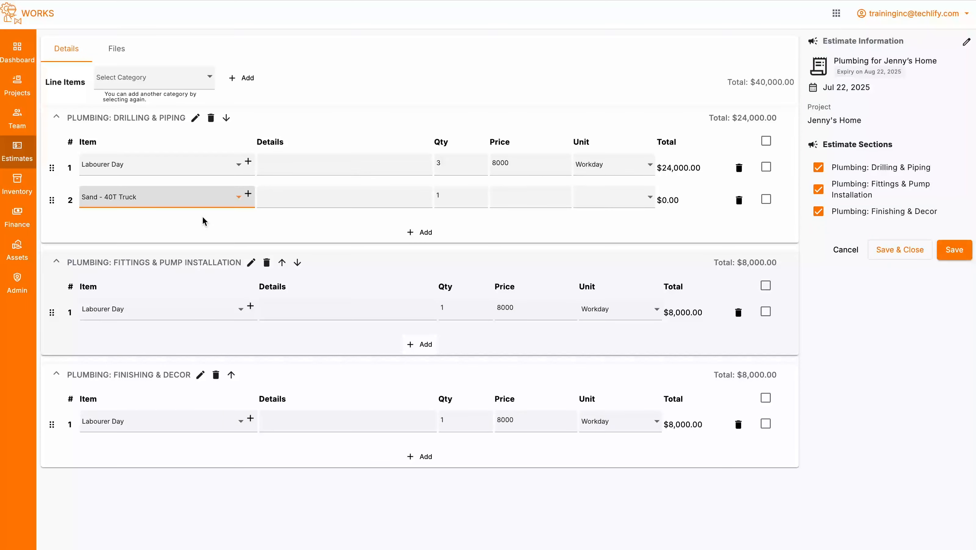
{"action": "left_click", "coordinate": [511, 194]}
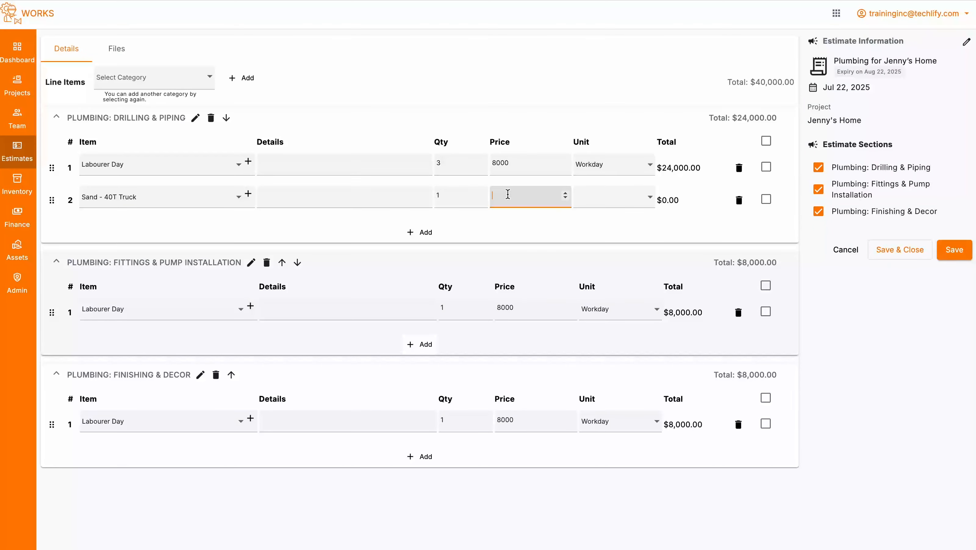
{"action": "type", "text": "40000"}
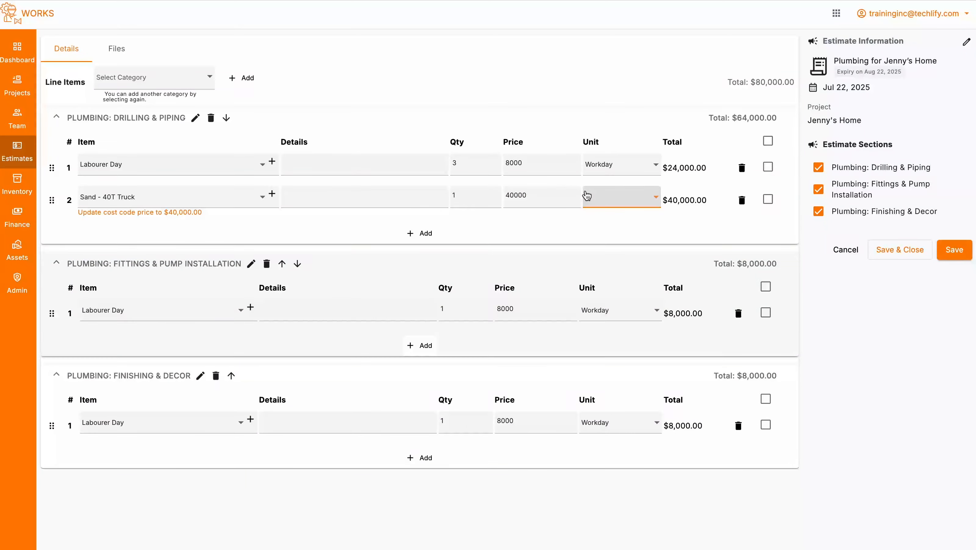
{"action": "left_click", "coordinate": [616, 197]}
{"action": "scroll", "coordinate": [616, 316], "scroll_direction": "down", "scroll_amount": 2}
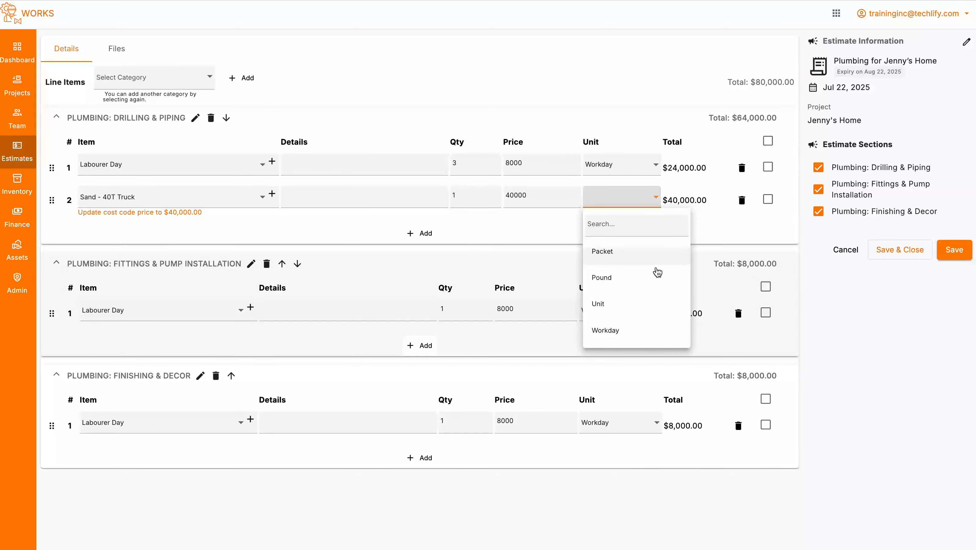
{"action": "left_click", "coordinate": [638, 307]}
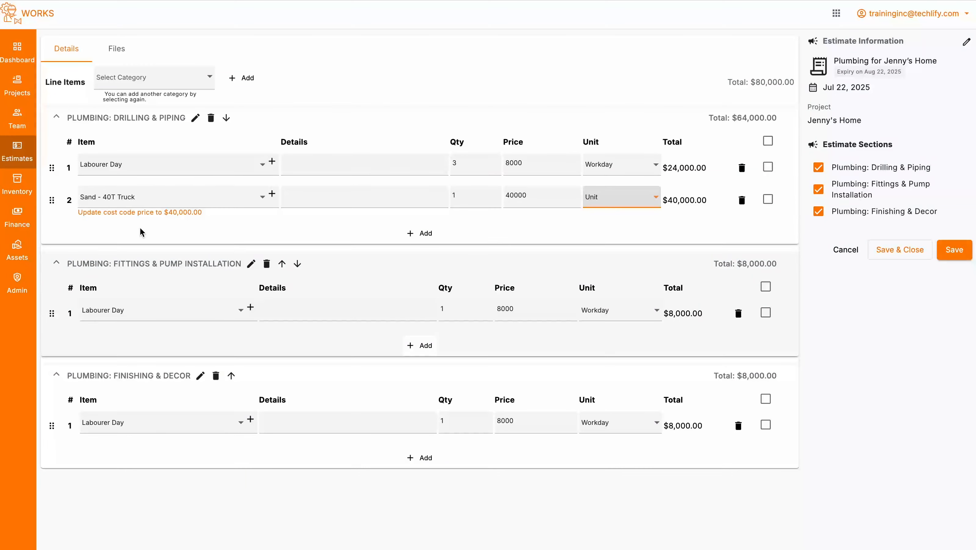
Update the Sand - 40T Truck cost code with price 40000, and reload the estimate
{"action": "left_click", "coordinate": [143, 212]}
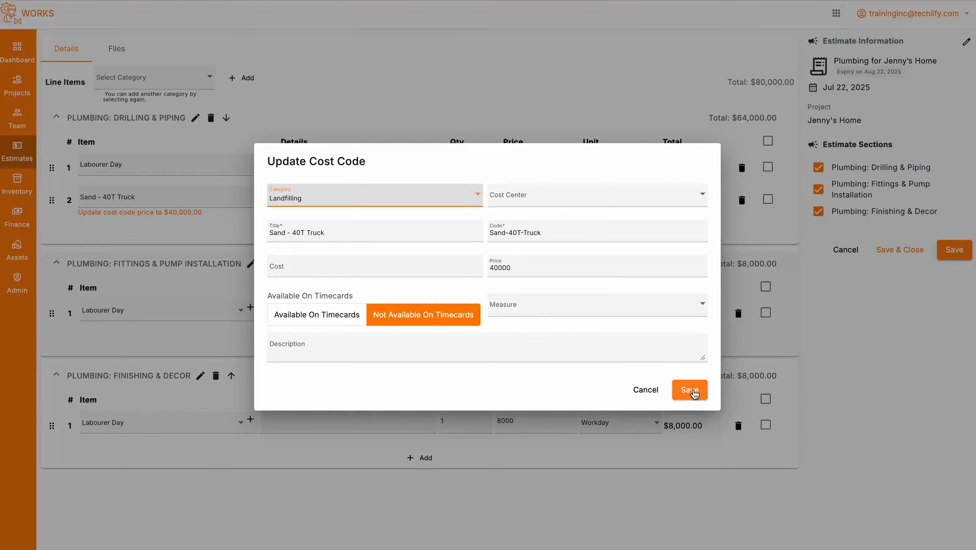
{"action": "left_click", "coordinate": [690, 389]}
{"action": "key", "text": "super+r"}
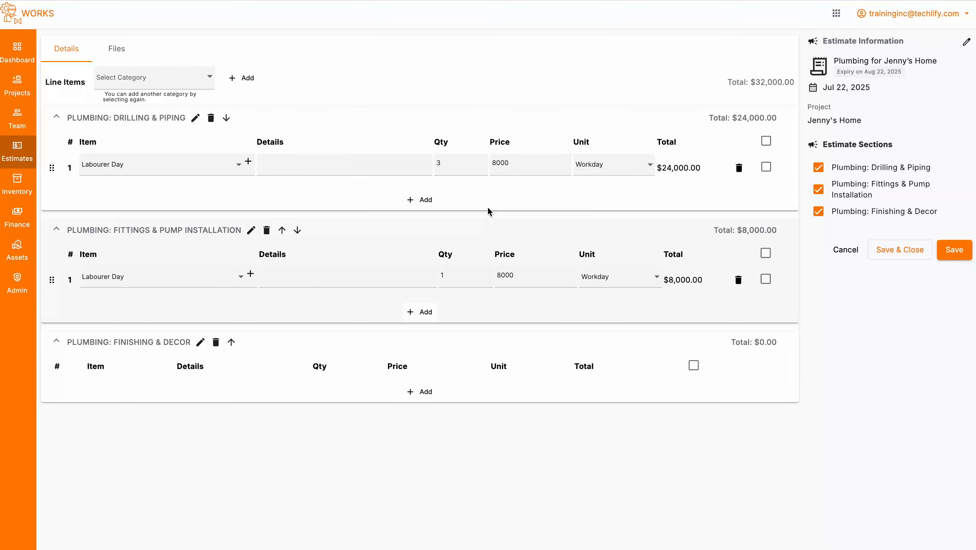
Add a Sand - 40T Truck line item to Plumbing: Drilling & Piping again, and delete it
{"action": "left_click", "coordinate": [415, 199]}
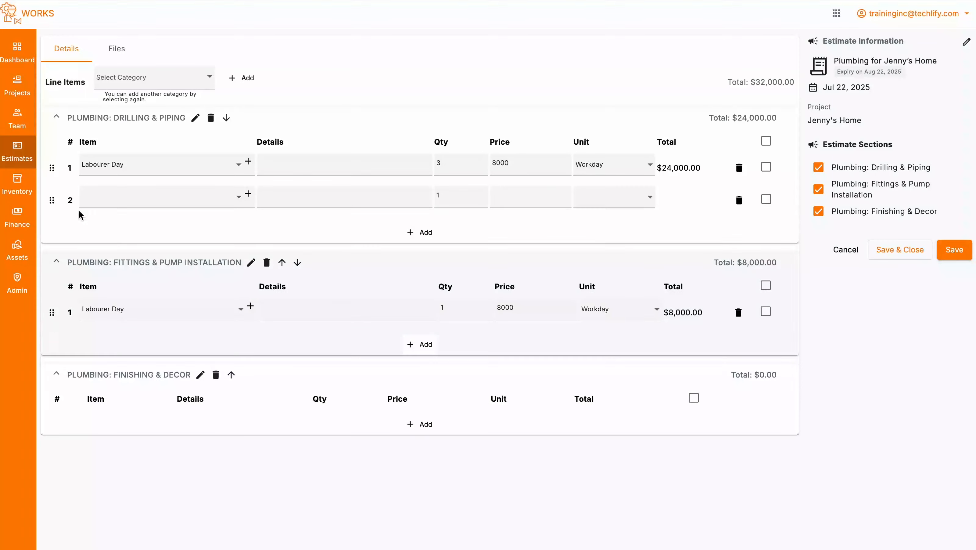
{"action": "left_click", "coordinate": [154, 199]}
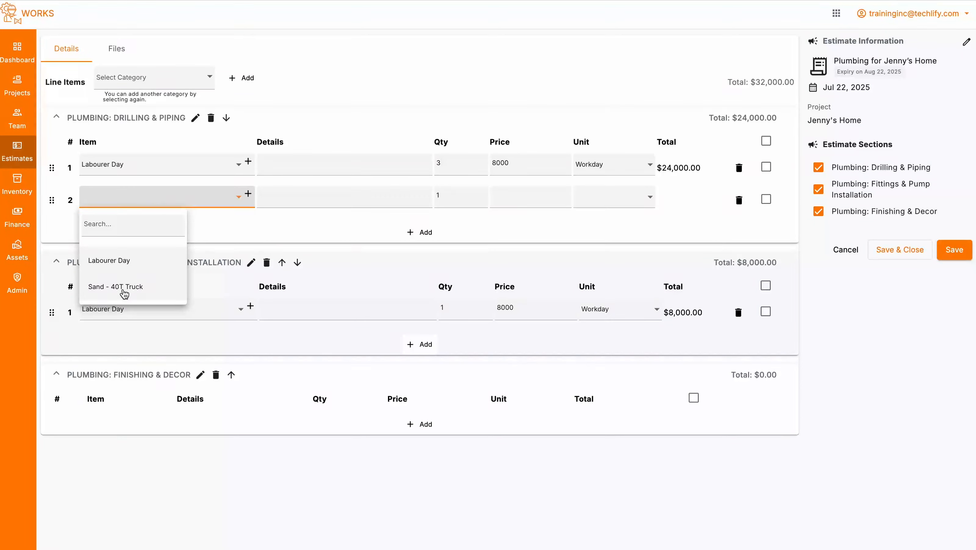
{"action": "left_click", "coordinate": [125, 287]}
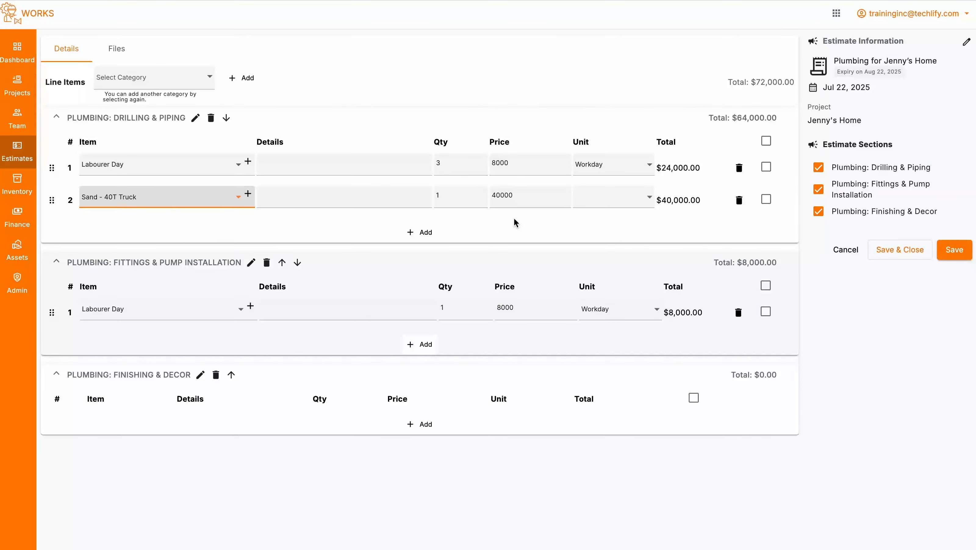
{"action": "double_click", "coordinate": [506, 195]}
{"action": "left_click", "coordinate": [739, 200]}
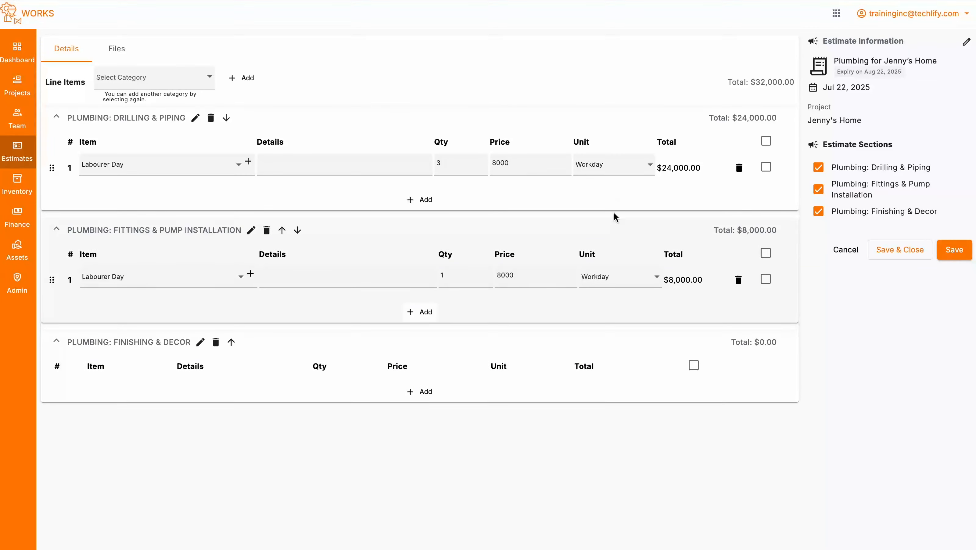
{"action": "left_click", "coordinate": [614, 164]}
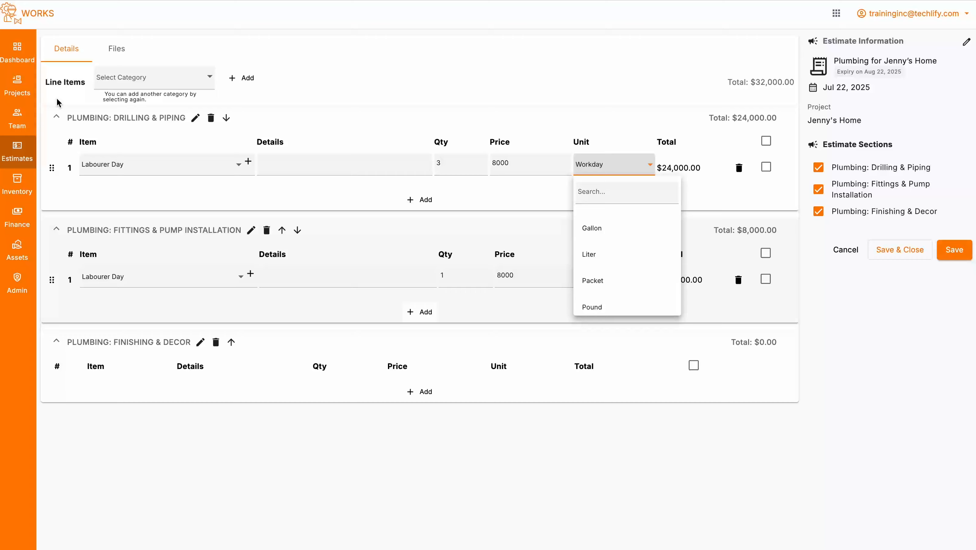
{"action": "left_click", "coordinate": [159, 44]}
{"action": "left_click", "coordinate": [154, 79]}
{"action": "left_click", "coordinate": [285, 94]}
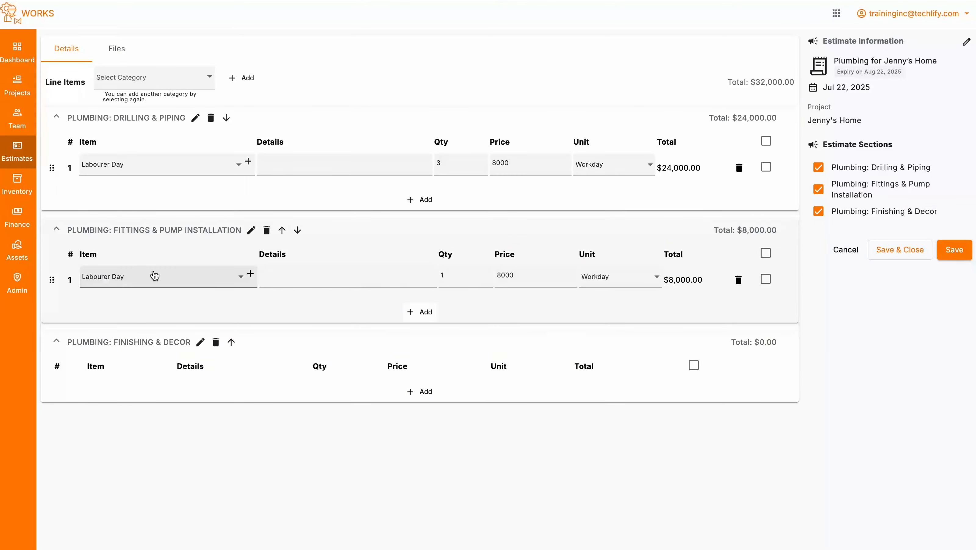
{"action": "left_click", "coordinate": [124, 281]}
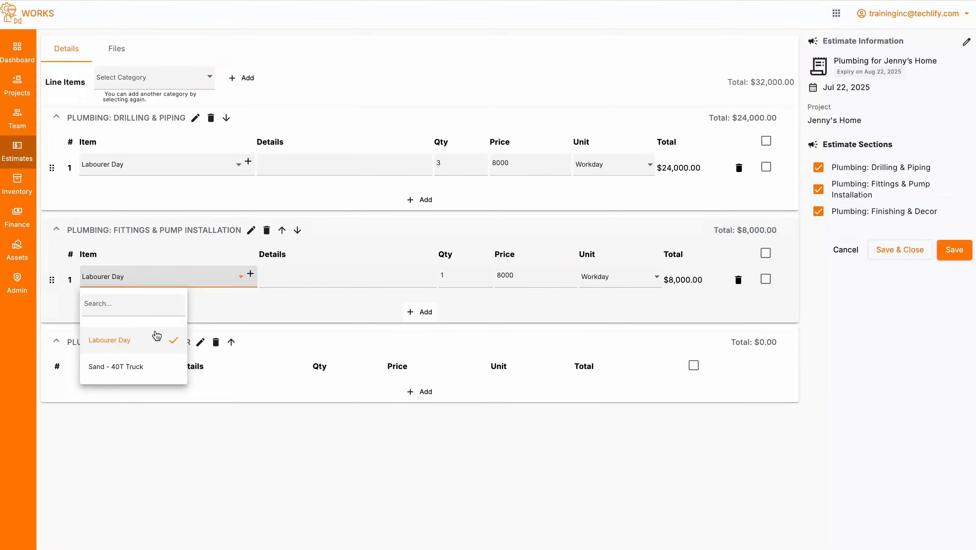
{"action": "left_click", "coordinate": [387, 216]}
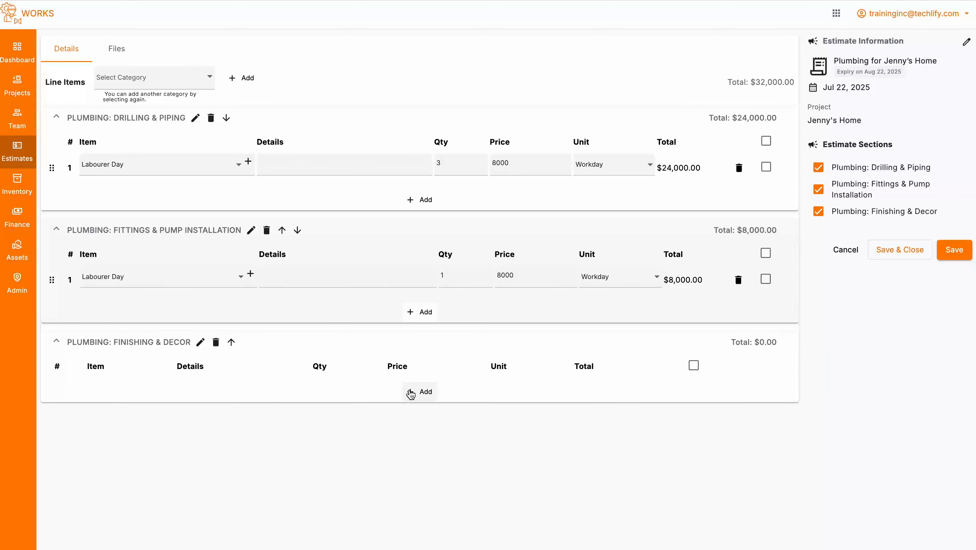
Add a Labourer Day line item with quantity 3 to Plumbing: Finishing & Decor, and save and close the estimate
{"action": "left_click", "coordinate": [410, 391]}
{"action": "left_click", "coordinate": [162, 397]}
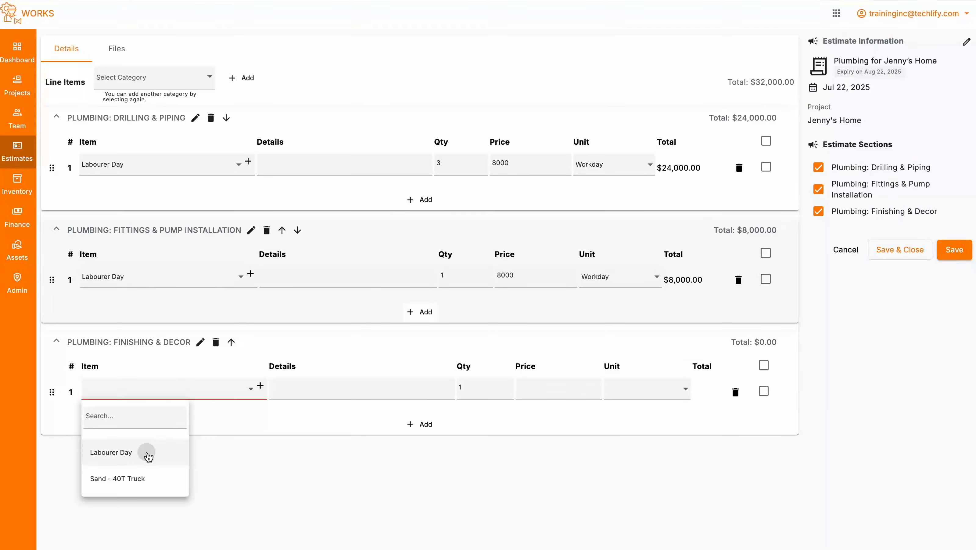
{"action": "left_click", "coordinate": [146, 451]}
{"action": "left_click_drag", "start_coordinate": [473, 388], "coordinate": [356, 381]}
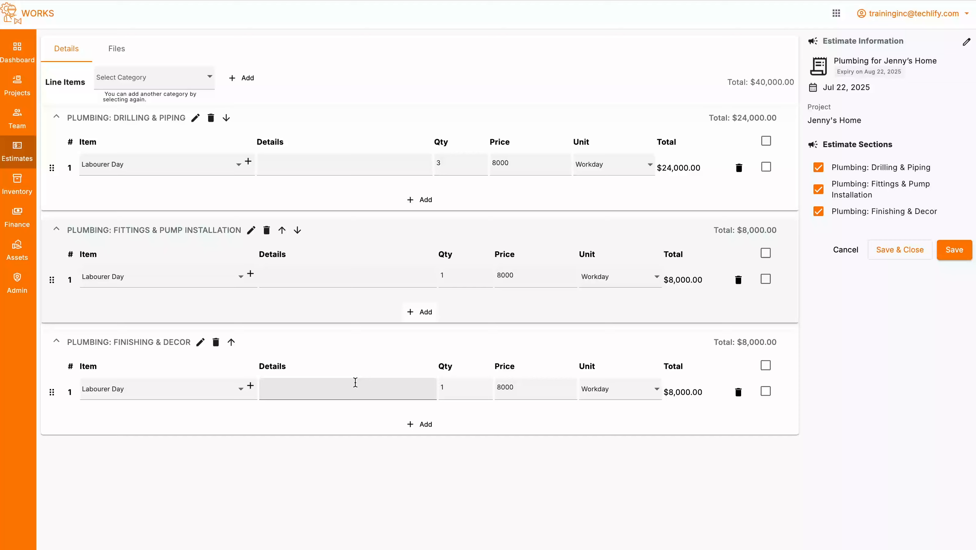
{"action": "type", "text": "3"}
{"action": "left_click", "coordinate": [527, 450]}
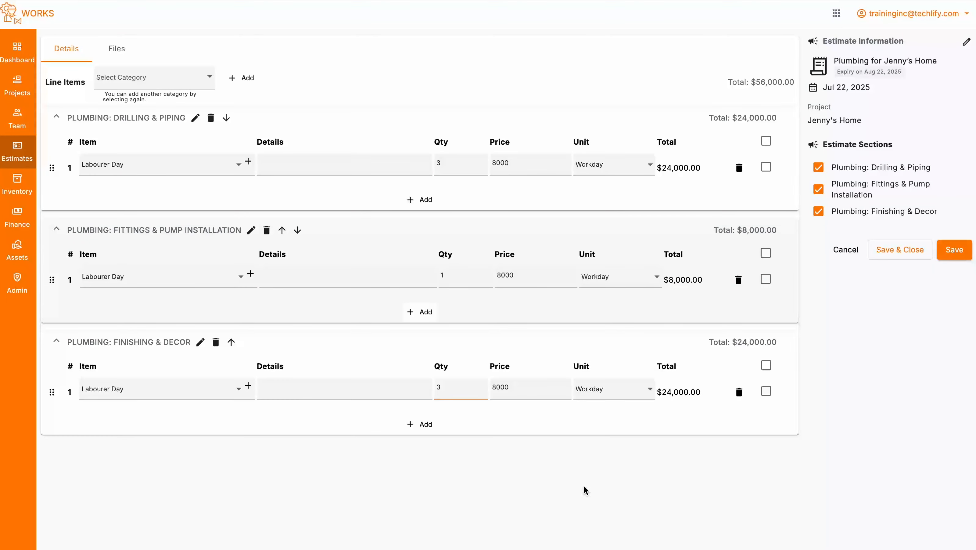
{"action": "left_click", "coordinate": [903, 251]}
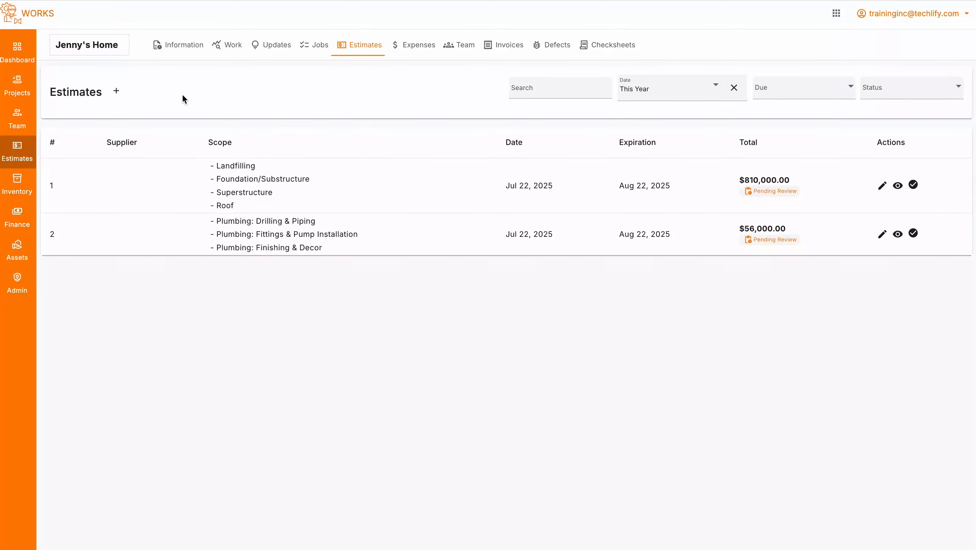
Open the Jenny's Home project information and check the total budget allocated
{"action": "left_click", "coordinate": [175, 52]}
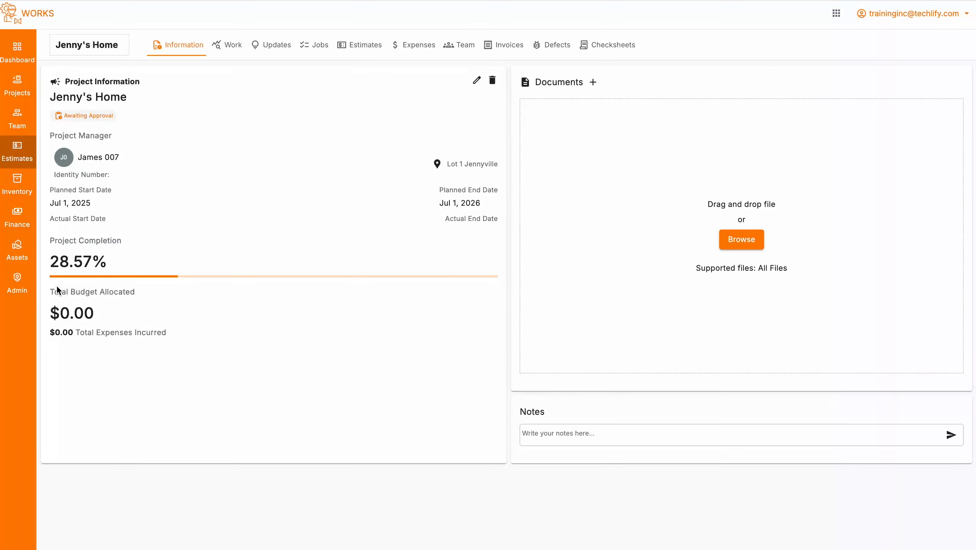
{"action": "left_click_drag", "start_coordinate": [55, 287], "coordinate": [91, 311]}
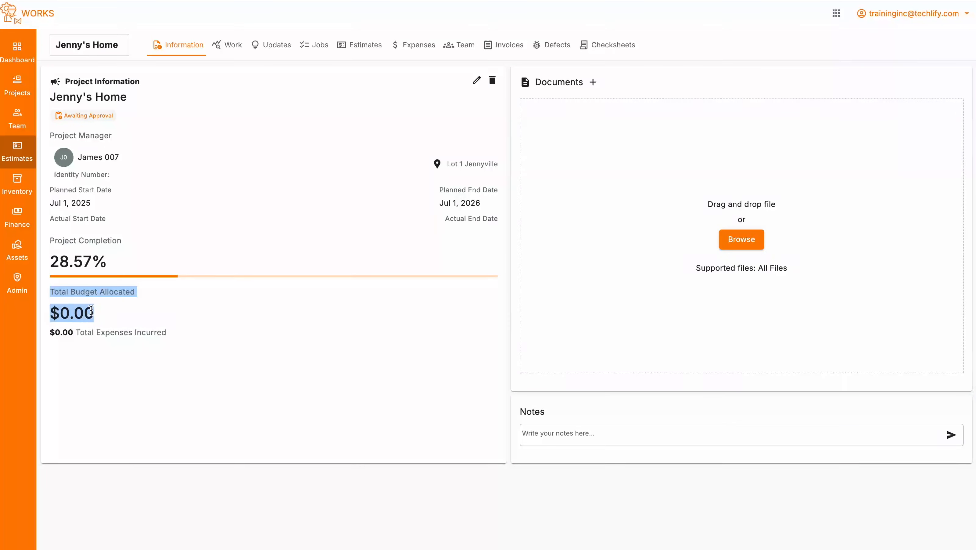